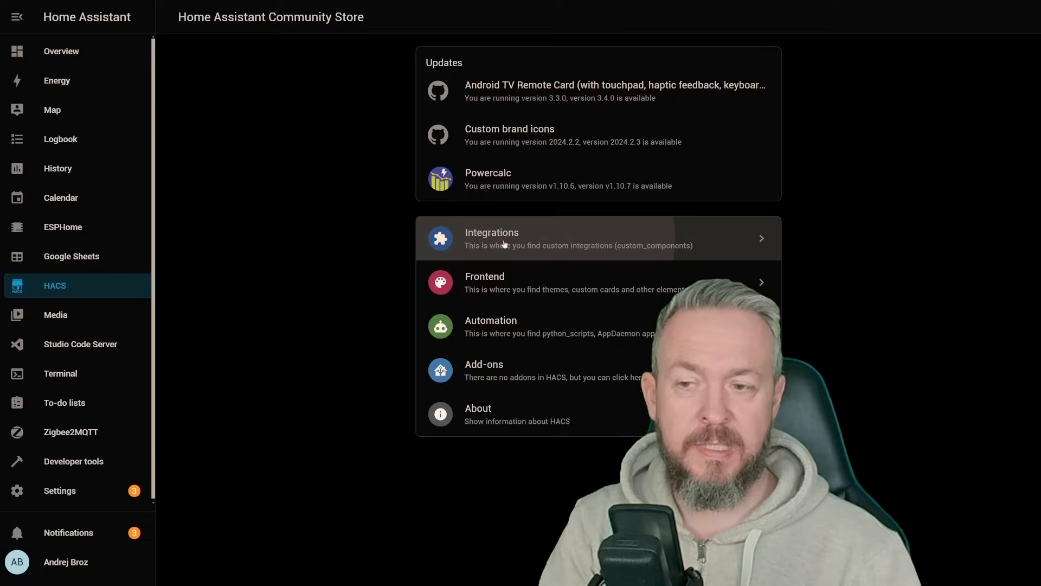
Step: Search the HACS integrations for "gtfs" and start downloading the GTFS2 for HomeAssistant repository
{"action": "left_click", "coordinate": [472, 239]}
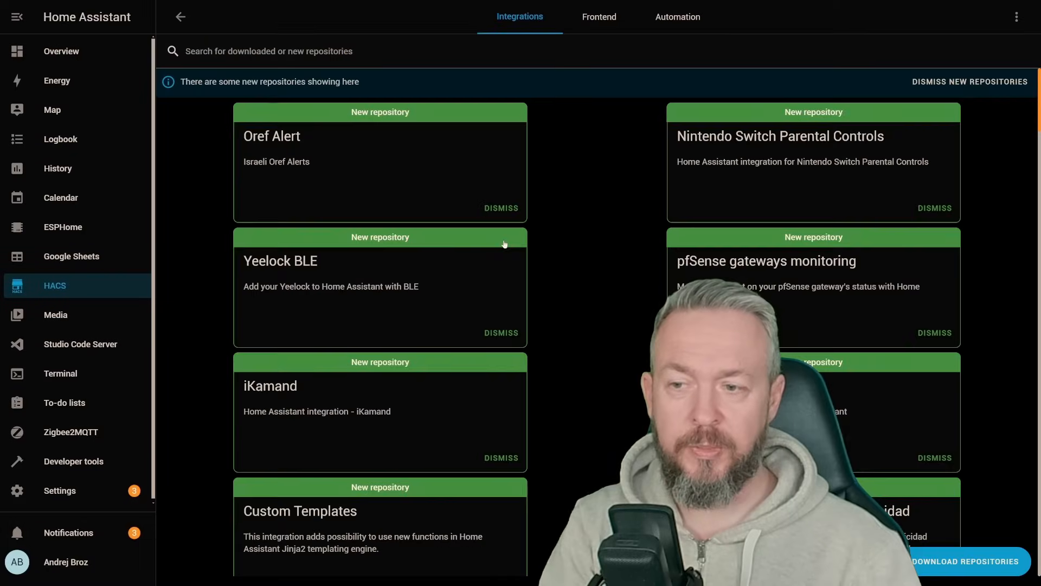
{"action": "left_click", "coordinate": [922, 564]}
{"action": "type", "text": "fri"}
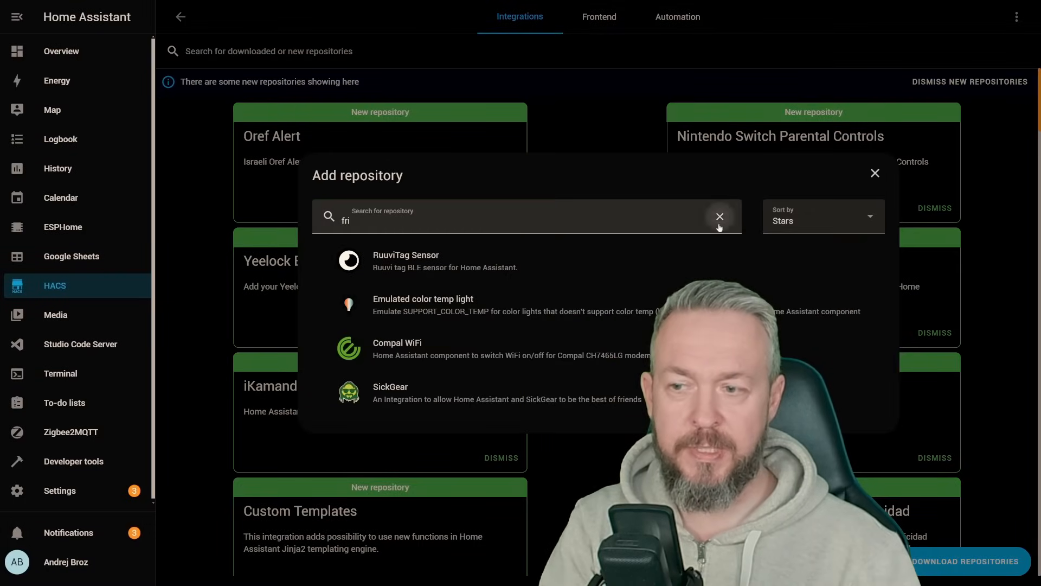
{"action": "left_click", "coordinate": [719, 216]}
{"action": "type", "text": "gtfs"}
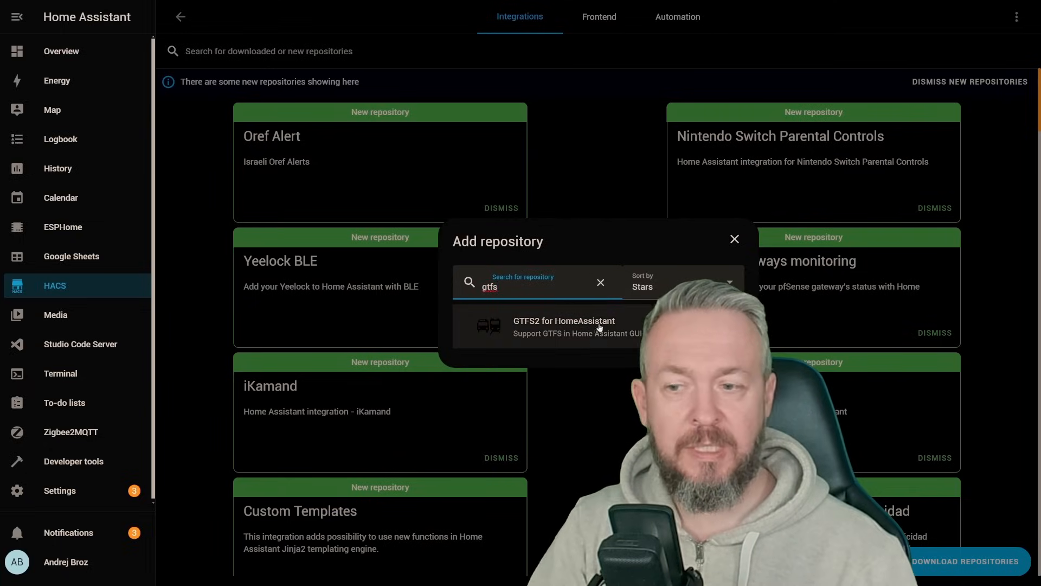
{"action": "left_click", "coordinate": [541, 332]}
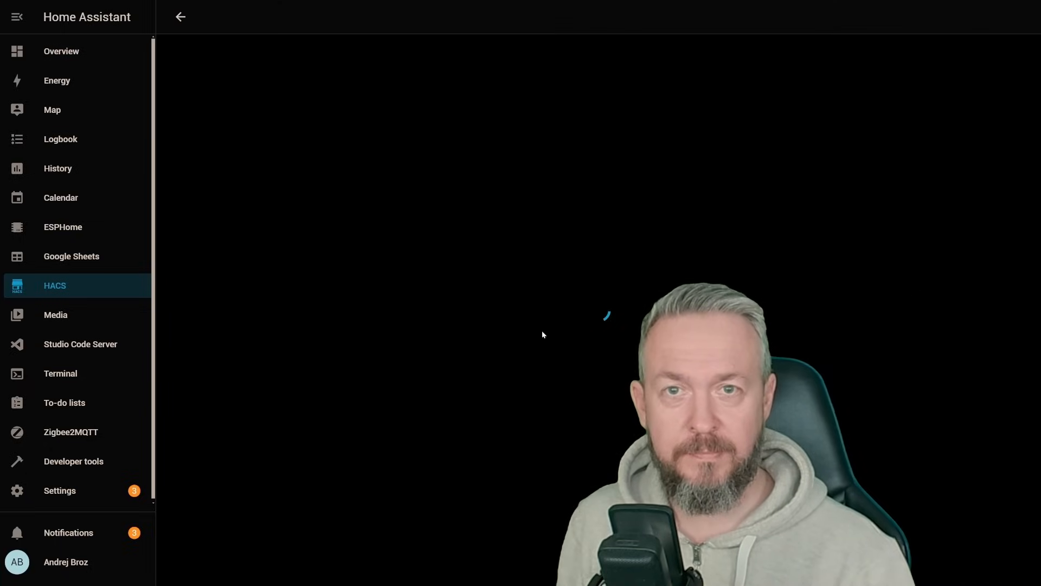
{"action": "left_click", "coordinate": [970, 553]}
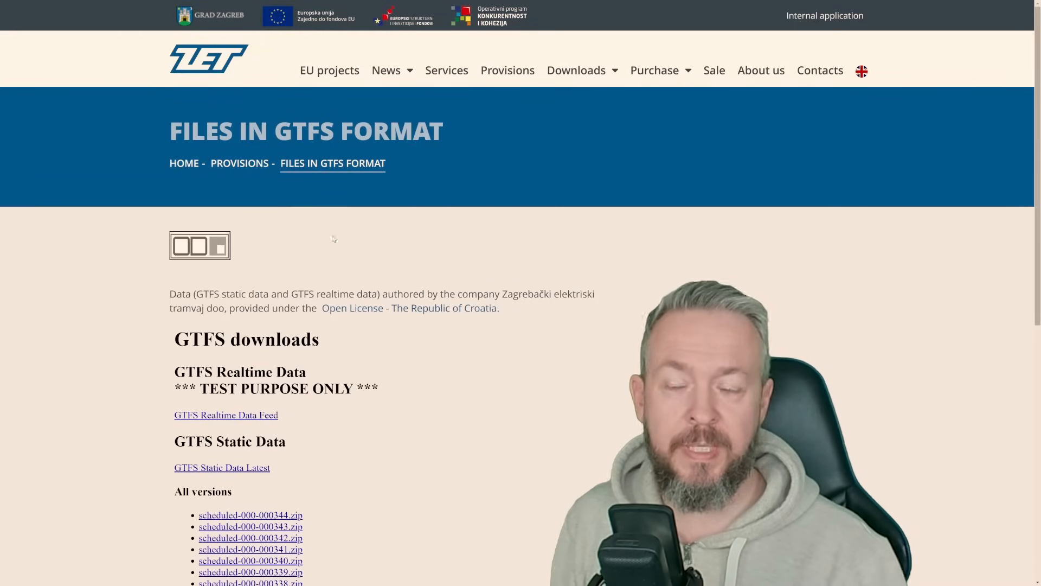
Step: On ZET's Files in GTFS format page, locate the GTFS Static Data Latest link
{"action": "scroll", "coordinate": [483, 238], "scroll_direction": "down", "scroll_amount": 2}
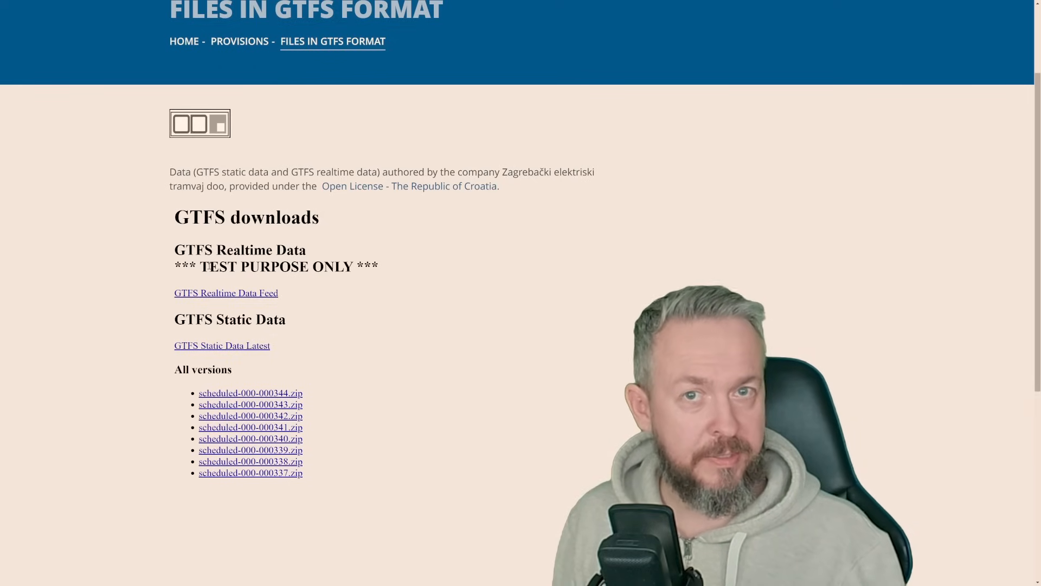
{"action": "left_click", "coordinate": [262, 352]}
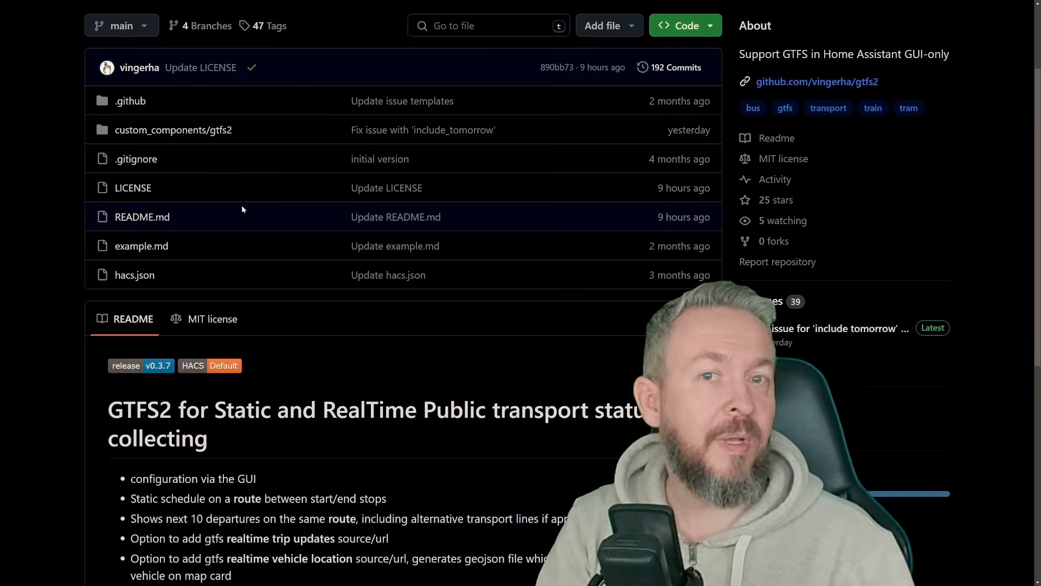
Step: Open the GTFS2 documentation from its GitHub README and examine the tested sources table and the PID Opendata page
{"action": "scroll", "coordinate": [242, 208], "scroll_direction": "down", "scroll_amount": 8}
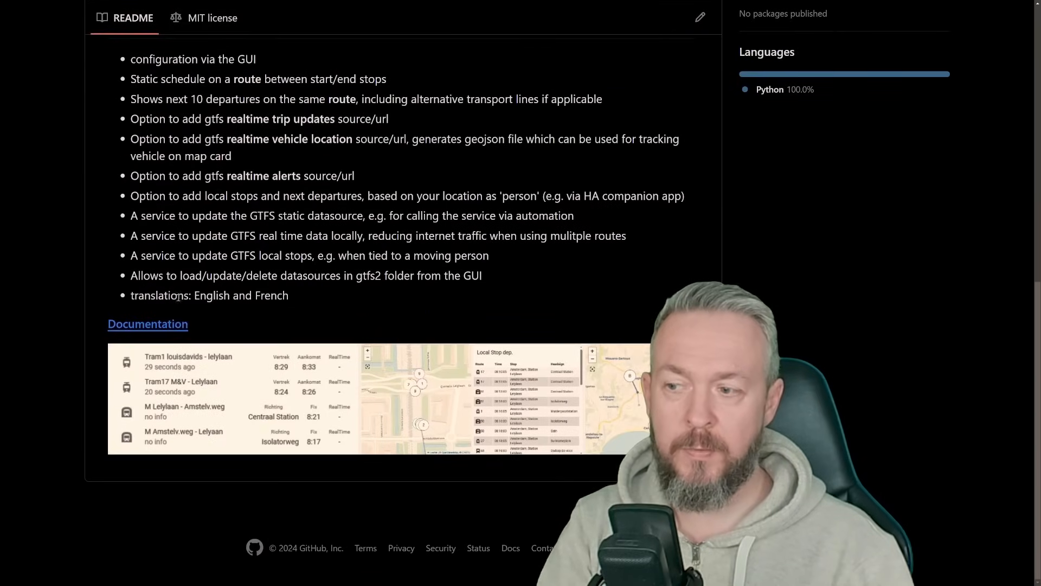
{"action": "left_click", "coordinate": [175, 324]}
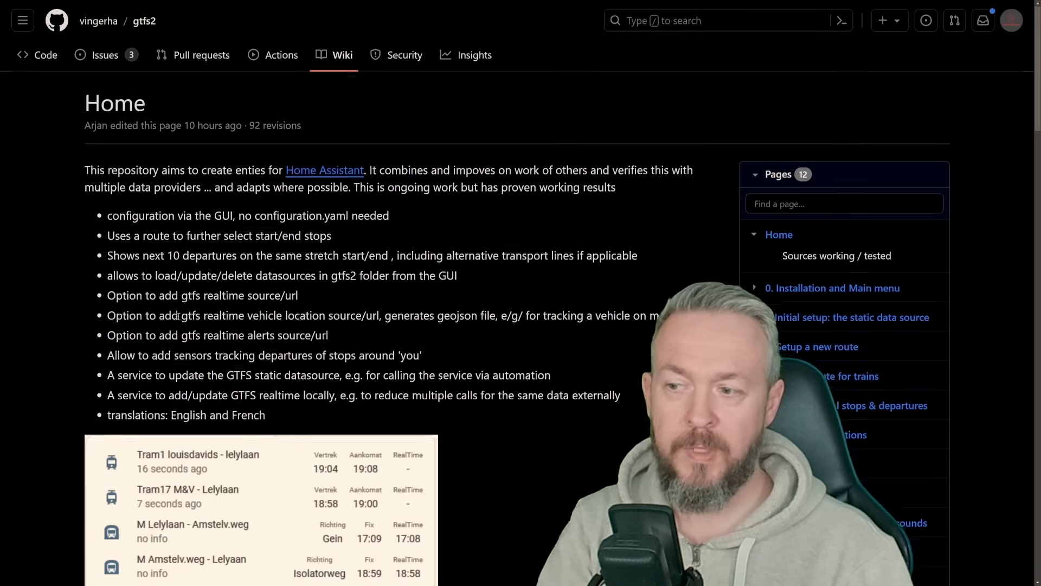
{"action": "scroll", "coordinate": [179, 319], "scroll_direction": "down", "scroll_amount": 7}
{"action": "scroll", "coordinate": [179, 319], "scroll_direction": "down", "scroll_amount": 10}
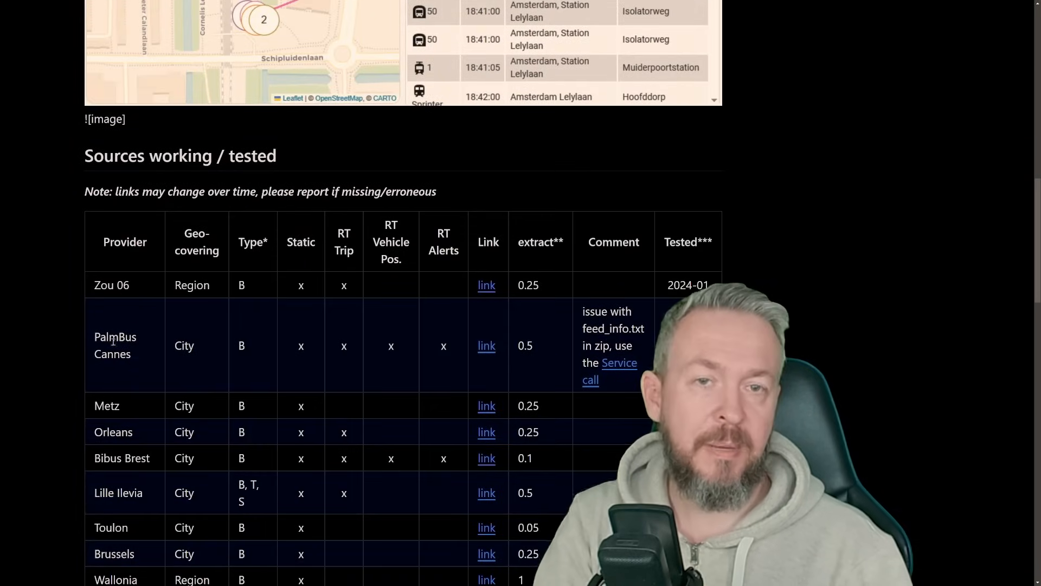
{"action": "scroll", "coordinate": [134, 416], "scroll_direction": "down", "scroll_amount": 2}
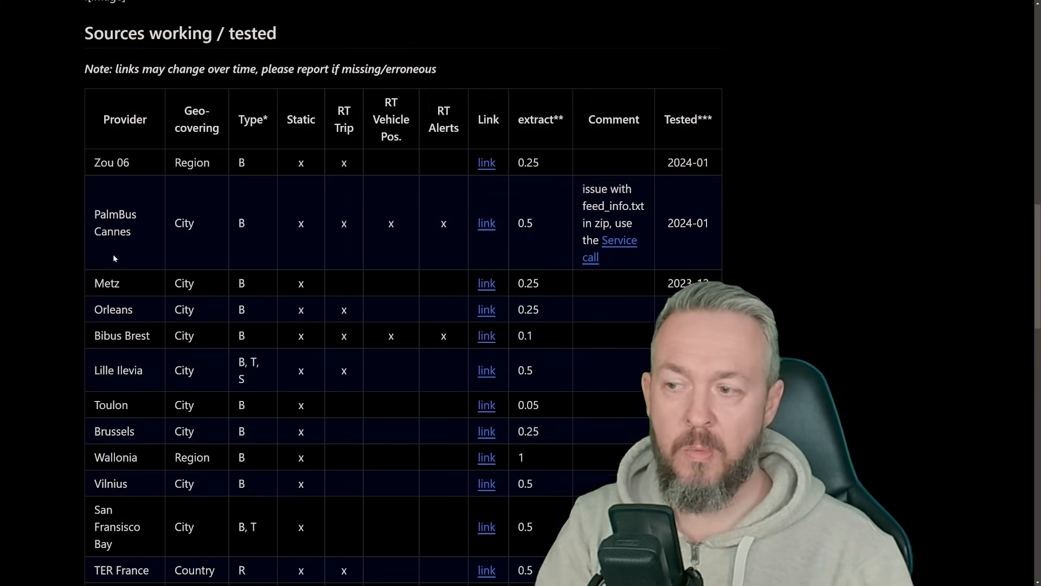
{"action": "scroll", "coordinate": [109, 256], "scroll_direction": "down", "scroll_amount": 4}
{"action": "scroll", "coordinate": [105, 330], "scroll_direction": "down", "scroll_amount": 13}
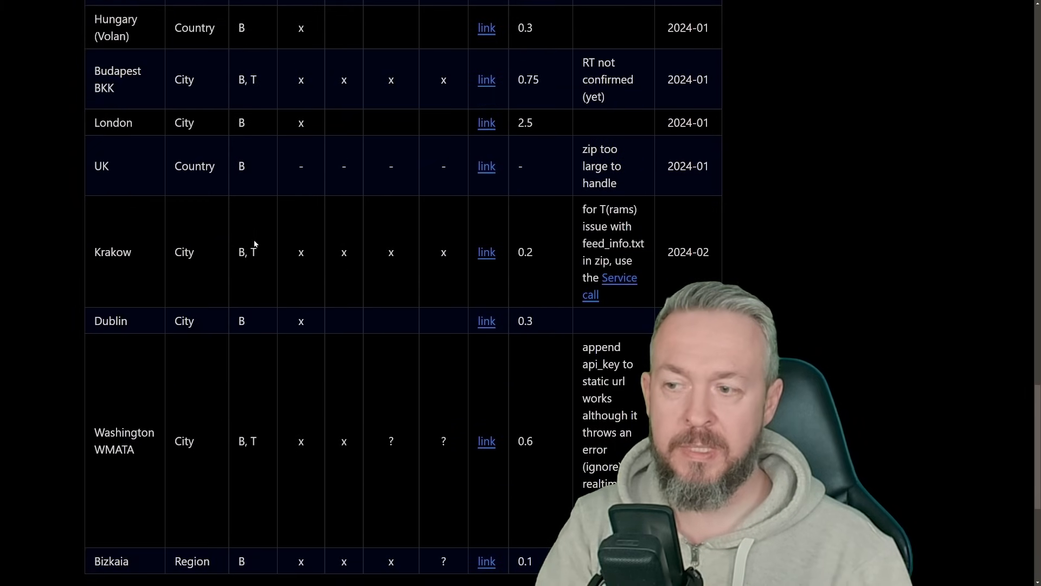
{"action": "scroll", "coordinate": [226, 281], "scroll_direction": "down", "scroll_amount": 5}
{"action": "scroll", "coordinate": [273, 244], "scroll_direction": "up", "scroll_amount": 13}
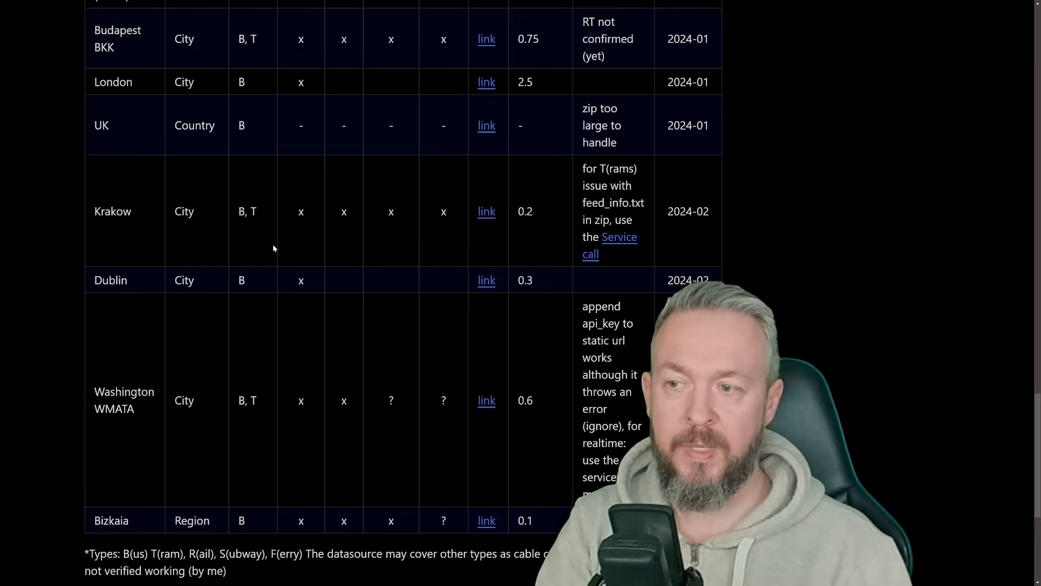
{"action": "scroll", "coordinate": [282, 155], "scroll_direction": "up", "scroll_amount": 10}
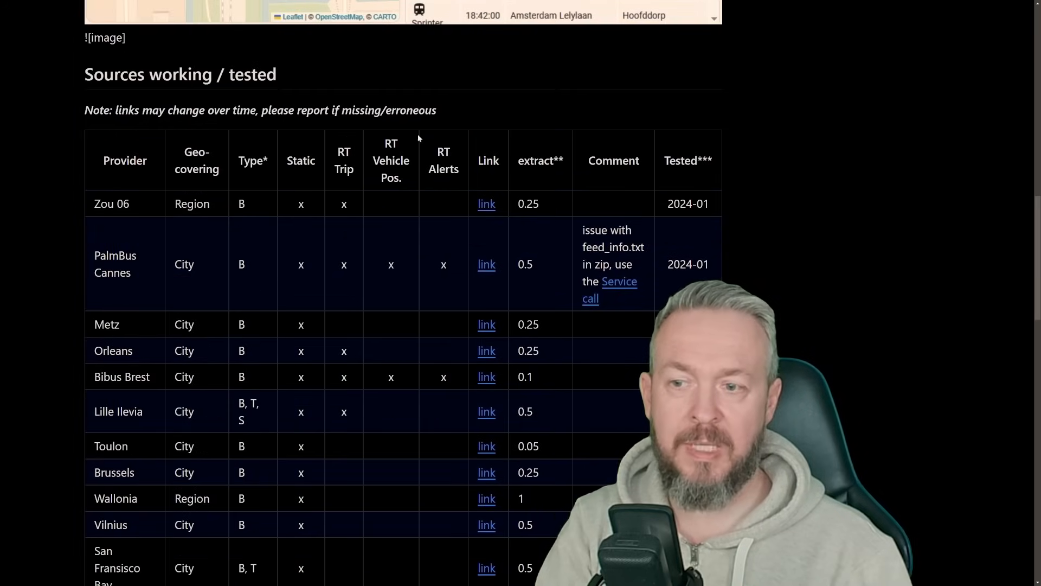
{"action": "scroll", "coordinate": [570, 376], "scroll_direction": "down", "scroll_amount": 5}
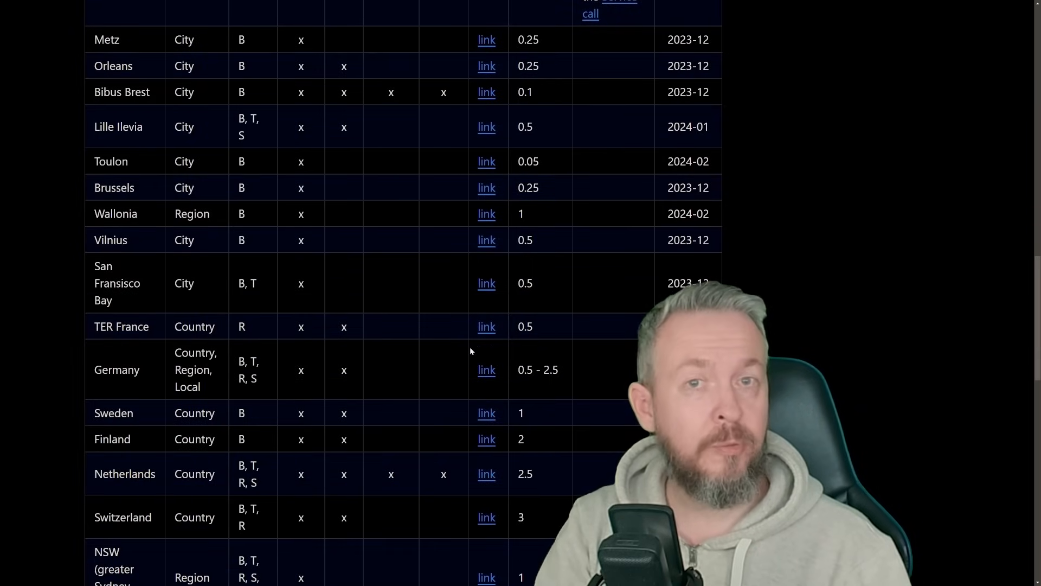
{"action": "scroll", "coordinate": [470, 349], "scroll_direction": "down", "scroll_amount": 5}
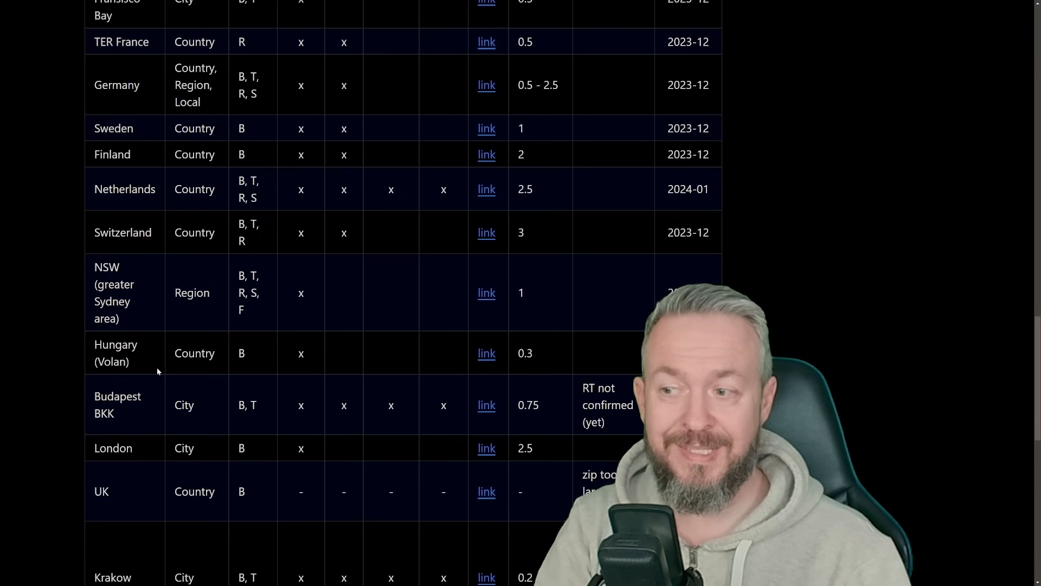
{"action": "scroll", "coordinate": [228, 259], "scroll_direction": "up", "scroll_amount": 20}
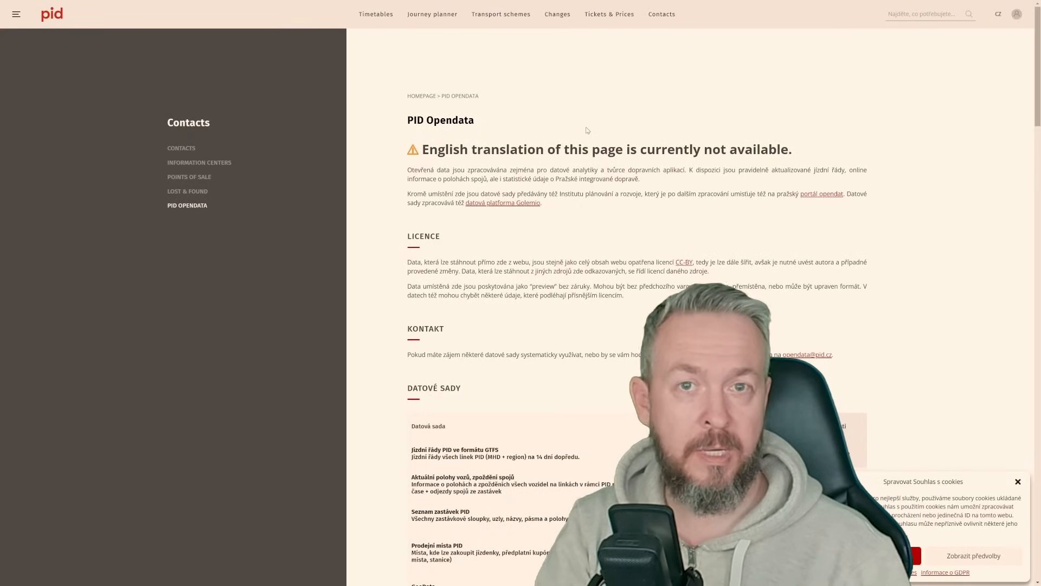
{"action": "scroll", "coordinate": [612, 152], "scroll_direction": "down", "scroll_amount": 4}
{"action": "scroll", "coordinate": [768, 272], "scroll_direction": "down", "scroll_amount": 2}
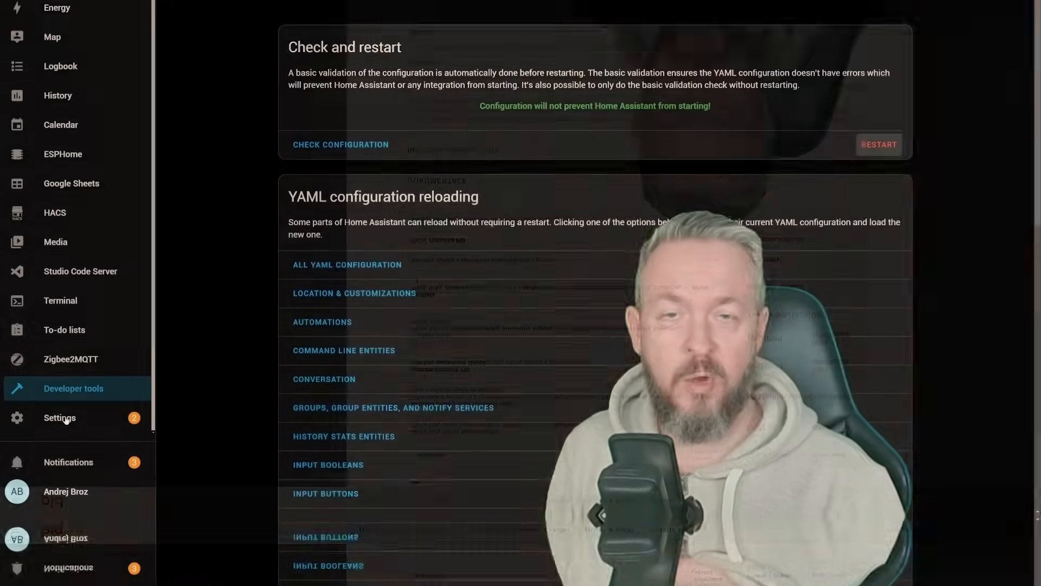
Step: In the Devices & services settings, search for "gtfs" and add the GTFS 2 (General Transit Feed Specification) integration
{"action": "left_click", "coordinate": [66, 421]}
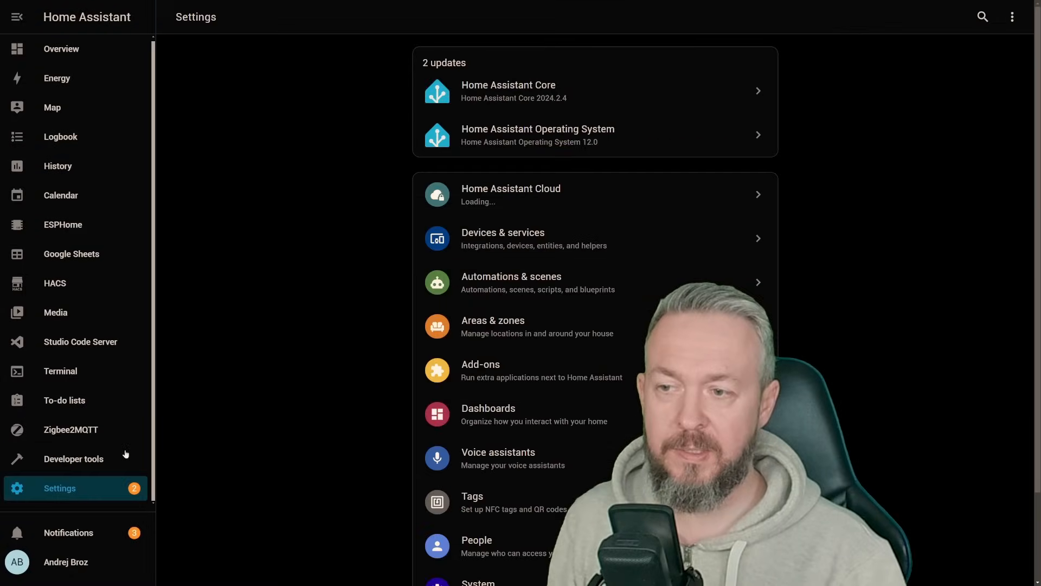
{"action": "left_click", "coordinate": [735, 255]}
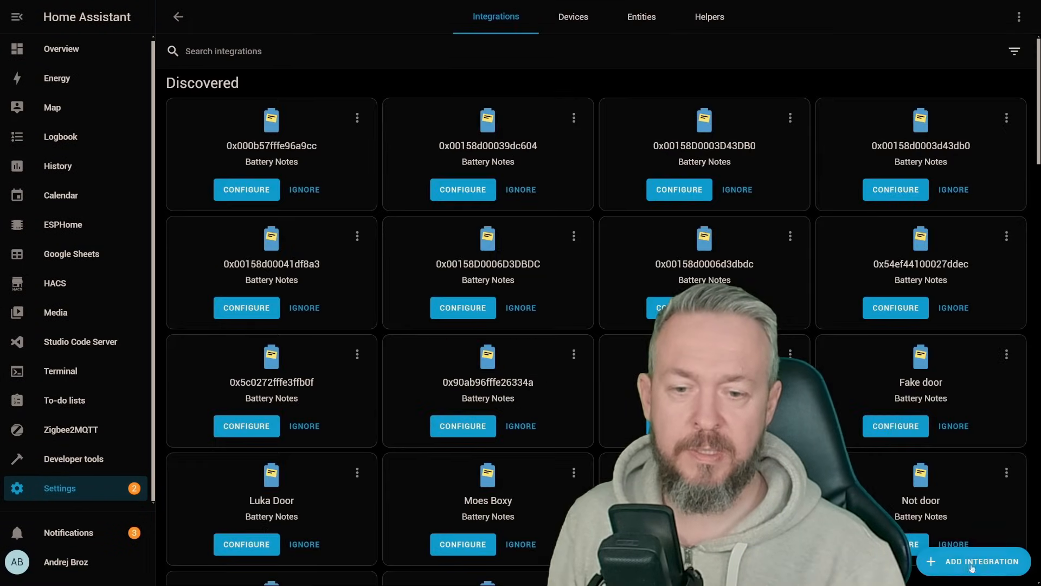
{"action": "left_click", "coordinate": [971, 565]}
{"action": "type", "text": "g"}
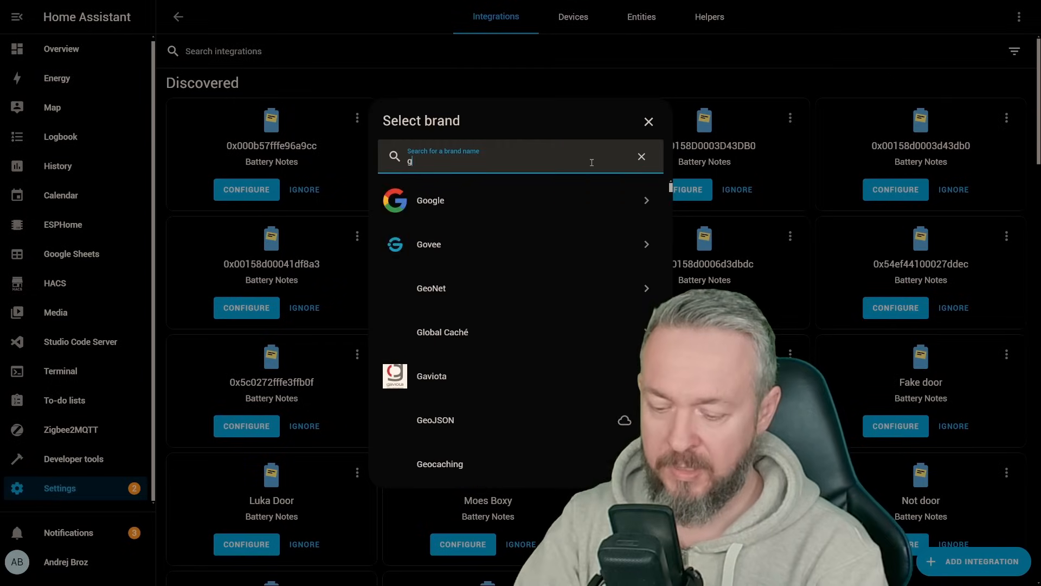
{"action": "type", "text": "tfs"}
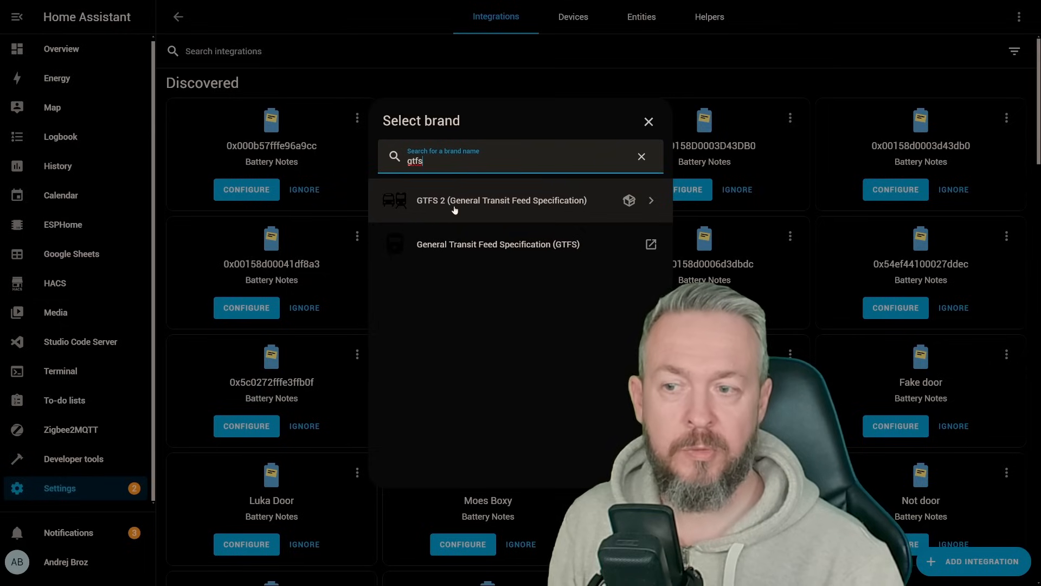
{"action": "left_click", "coordinate": [532, 204]}
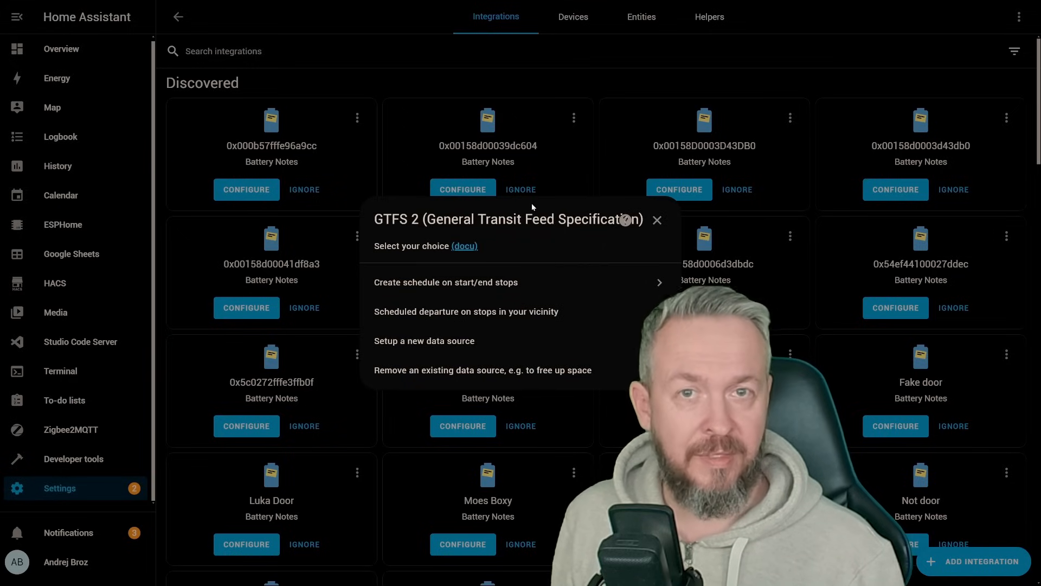
{"action": "left_click", "coordinate": [402, 341]}
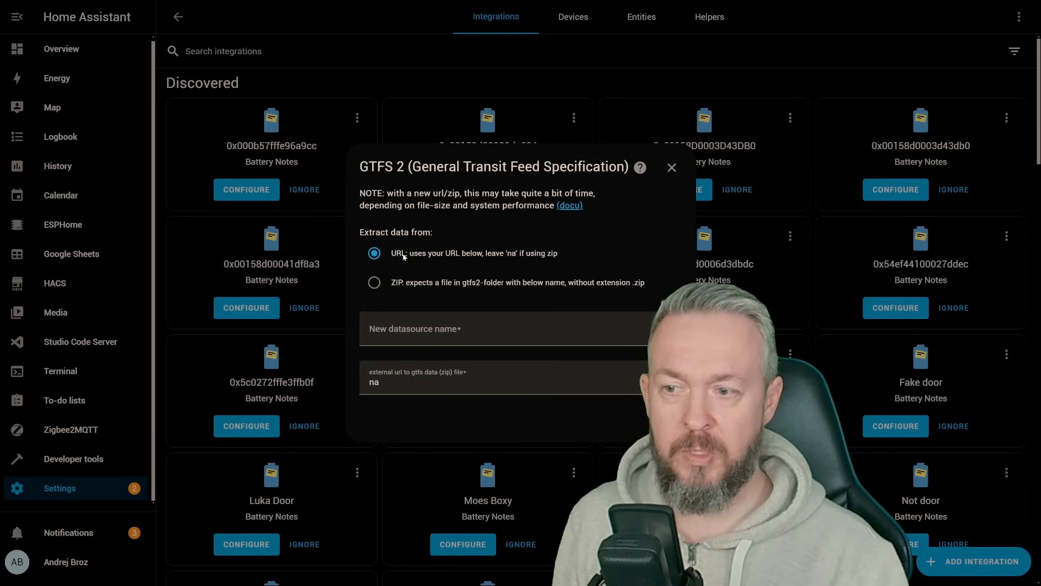
{"action": "left_click", "coordinate": [393, 331]}
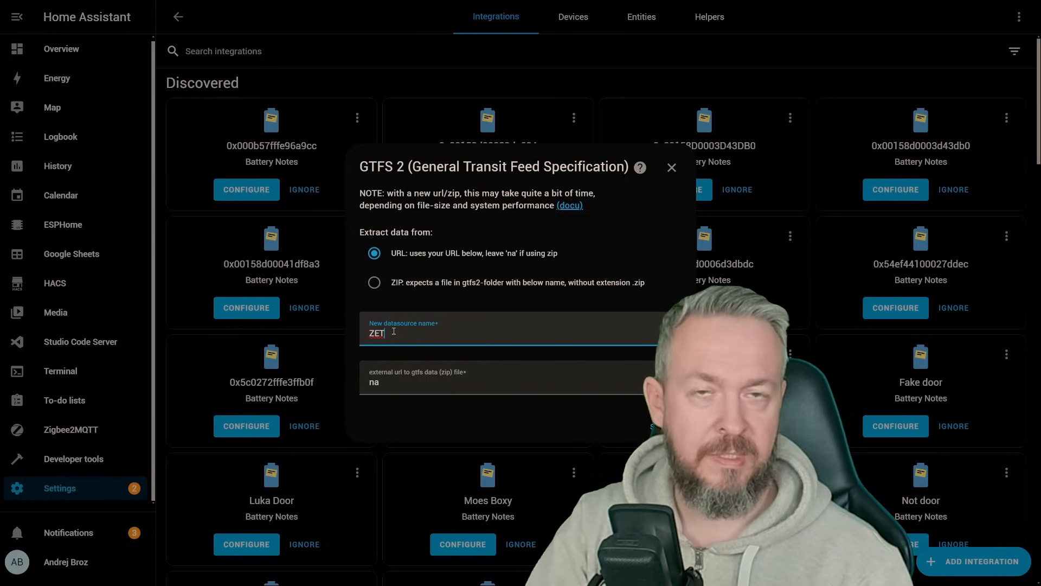
{"action": "key", "text": "Tab"}
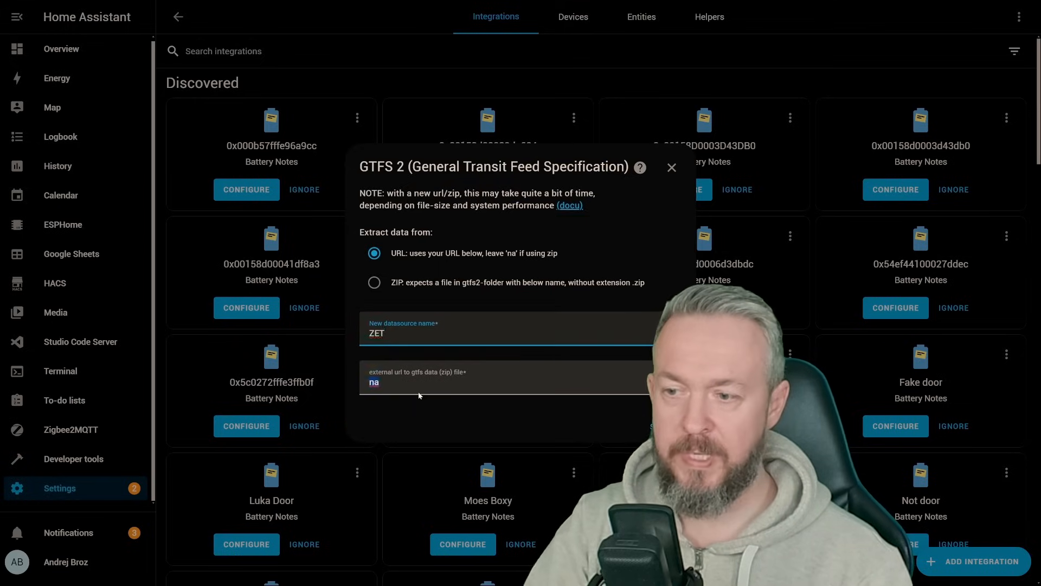
{"action": "type", "text": "https://www.zet.hr/gtfs-scheduled/latest"}
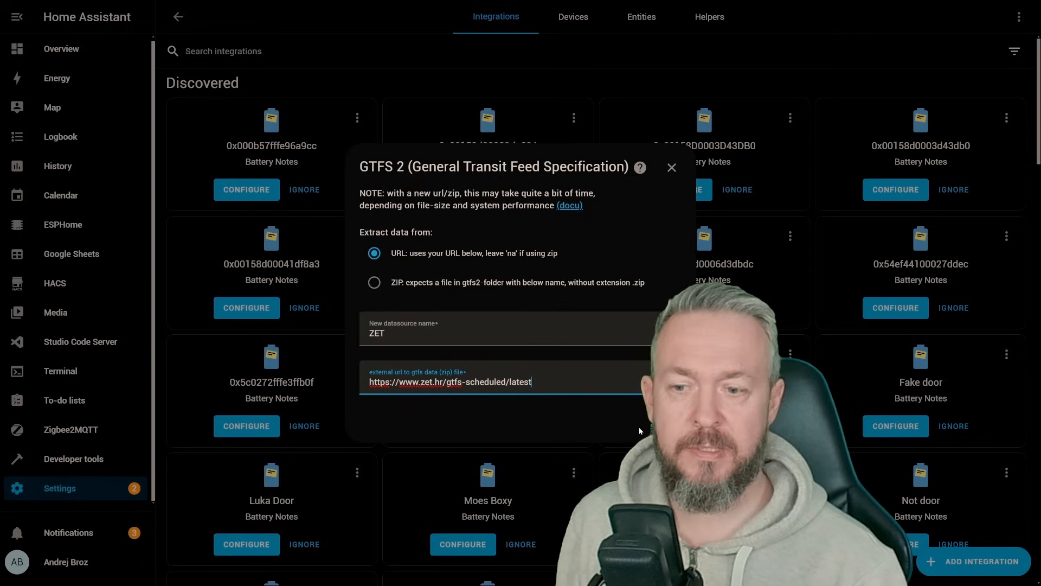
{"action": "left_click", "coordinate": [666, 427]}
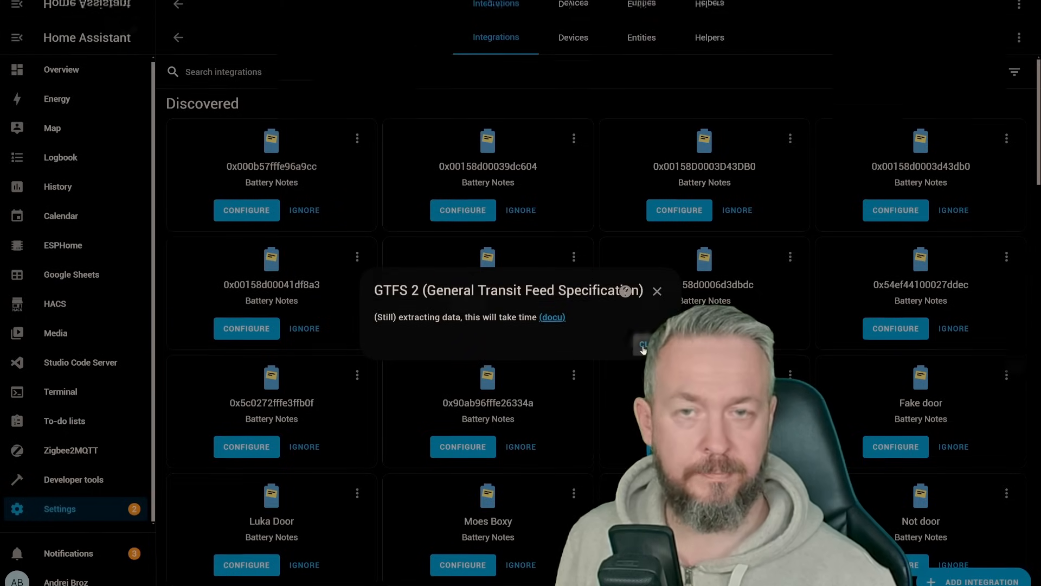
{"action": "left_click", "coordinate": [643, 346]}
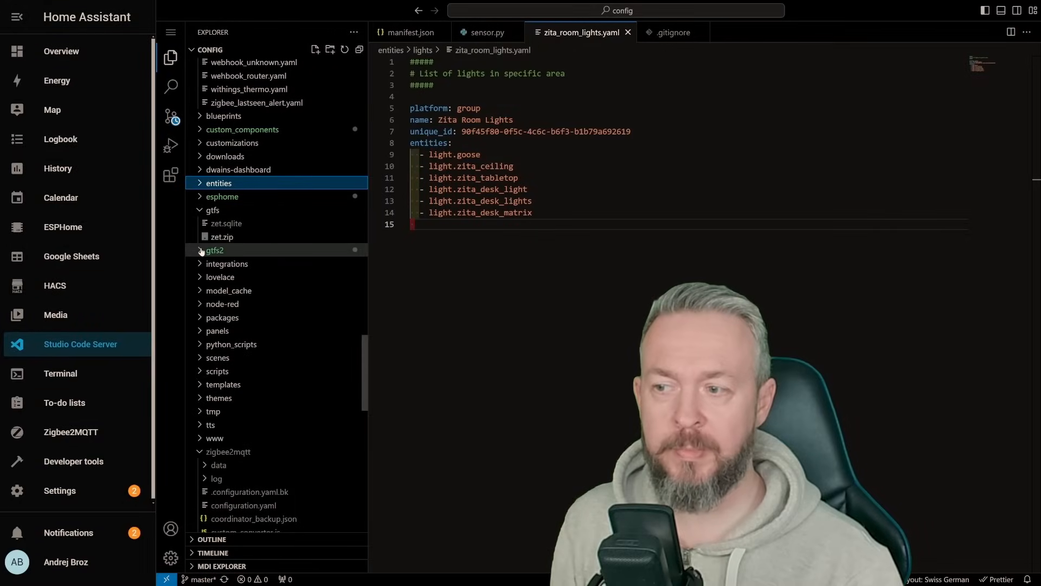
Step: Expand the gtfs2 folder in Studio Code Server to check the extracted data source files
{"action": "left_click", "coordinate": [201, 250]}
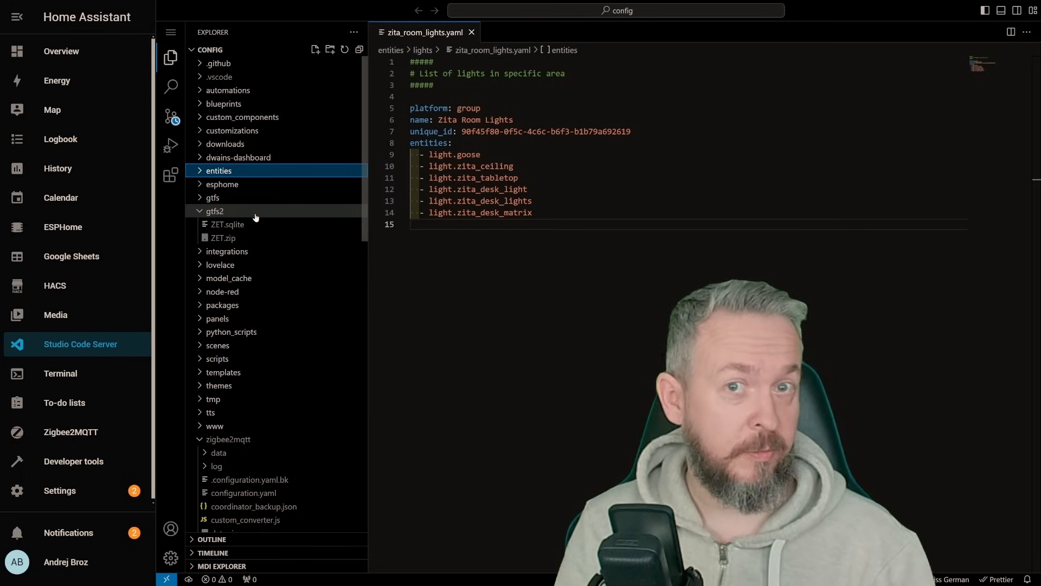
Step: From Devices & services settings, search the integration brands for "gtf" and add the GTFS 2 integration again
{"action": "left_click", "coordinate": [60, 491]}
{"action": "left_click", "coordinate": [537, 247]}
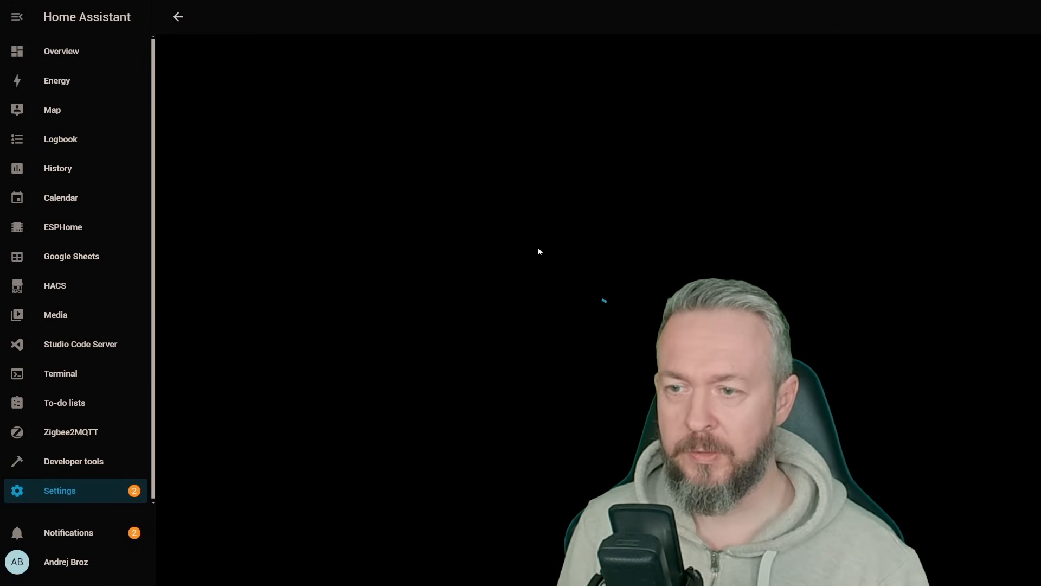
{"action": "left_click", "coordinate": [955, 575]}
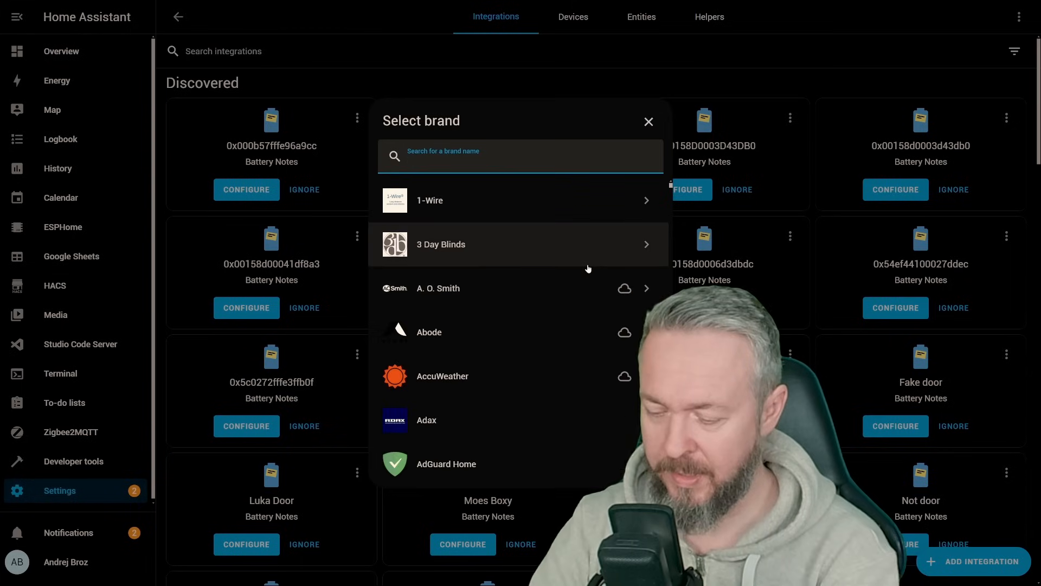
{"action": "type", "text": "gtf"}
{"action": "left_click", "coordinate": [564, 210]}
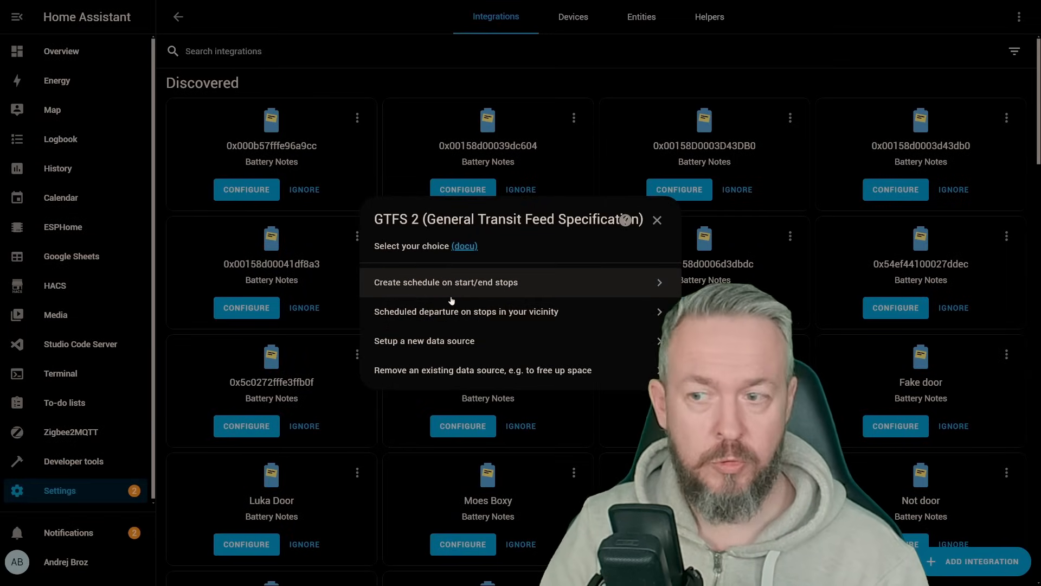
Step: Create a schedule on start/end stops using the ZET source and the "All, excluding trains" option
{"action": "left_click", "coordinate": [396, 283]}
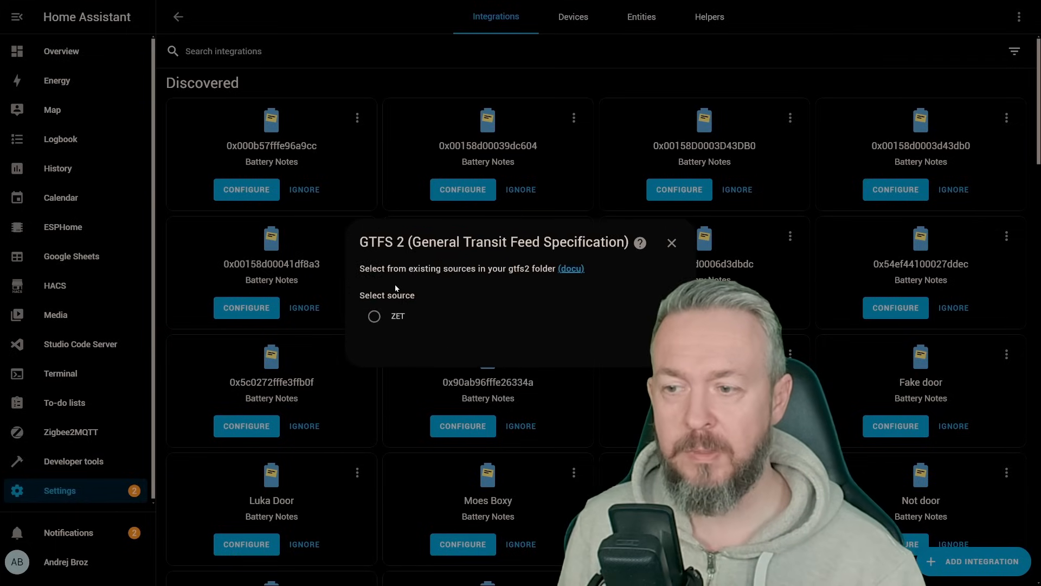
{"action": "left_click", "coordinate": [373, 317]}
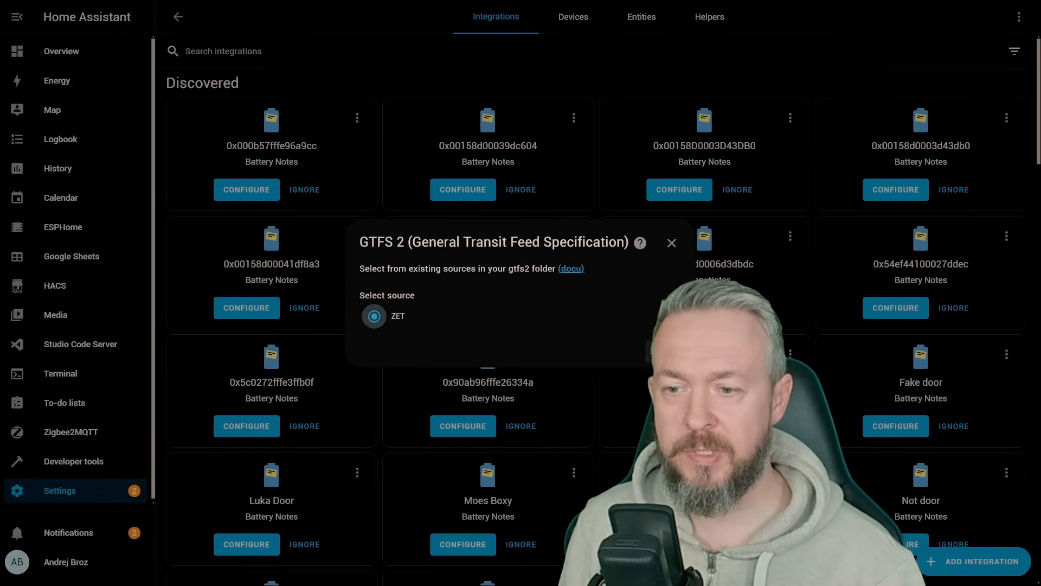
{"action": "left_click", "coordinate": [652, 353]}
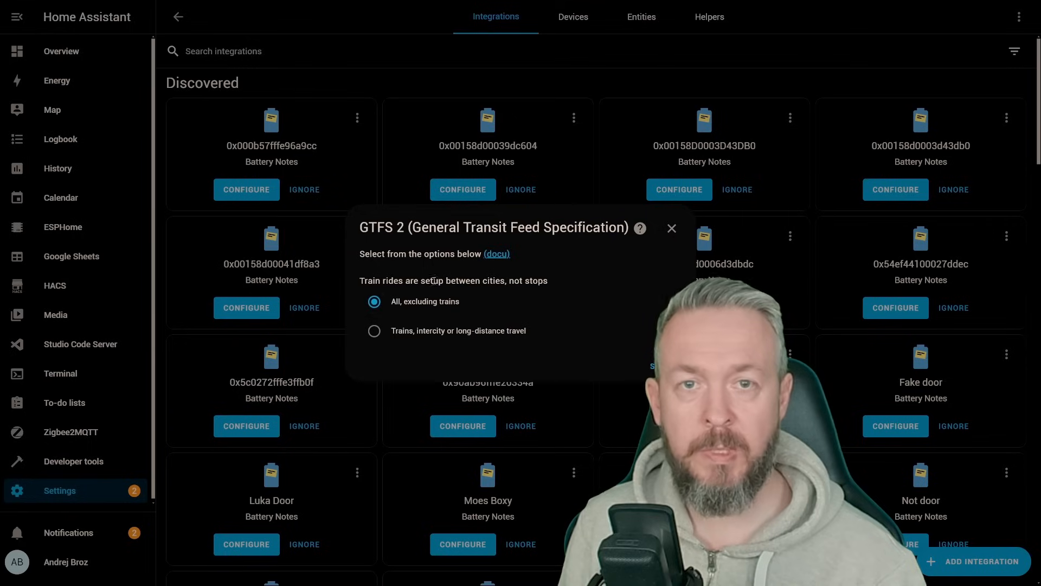
{"action": "left_click", "coordinate": [654, 362]}
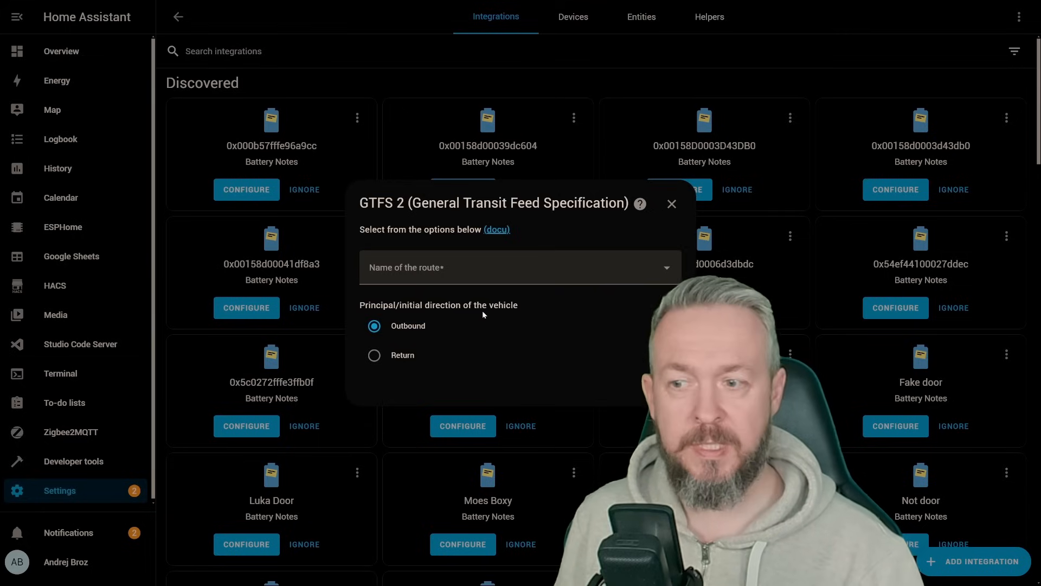
Step: Select route "1: 1 (Zap.kol. - Borongaj)" with the Outbound direction and submit it
{"action": "left_click", "coordinate": [453, 270]}
{"action": "type", "text": "101"}
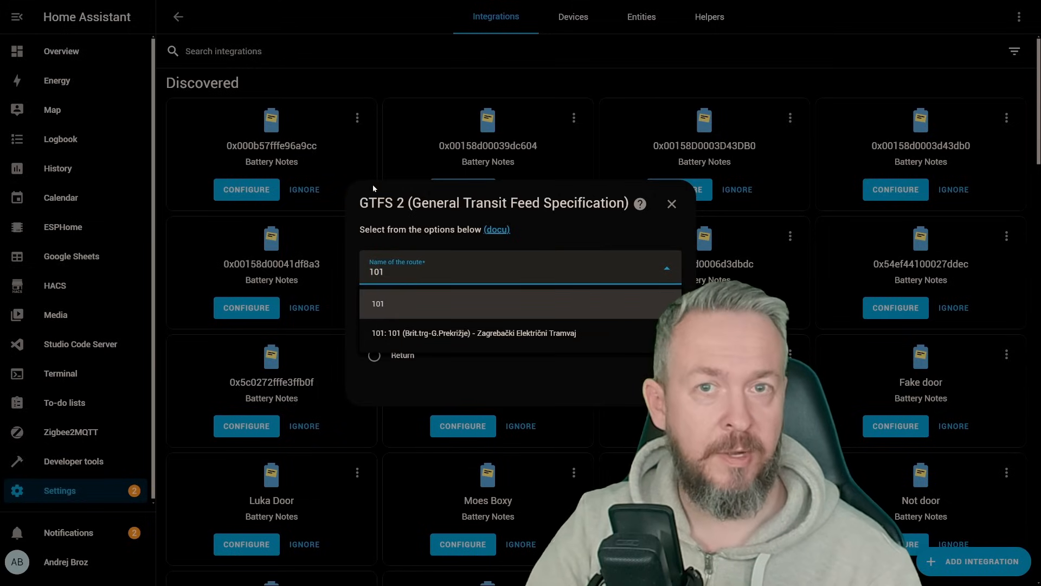
{"action": "key", "text": "BackSpace"}
{"action": "key", "text": "BackSpace"}
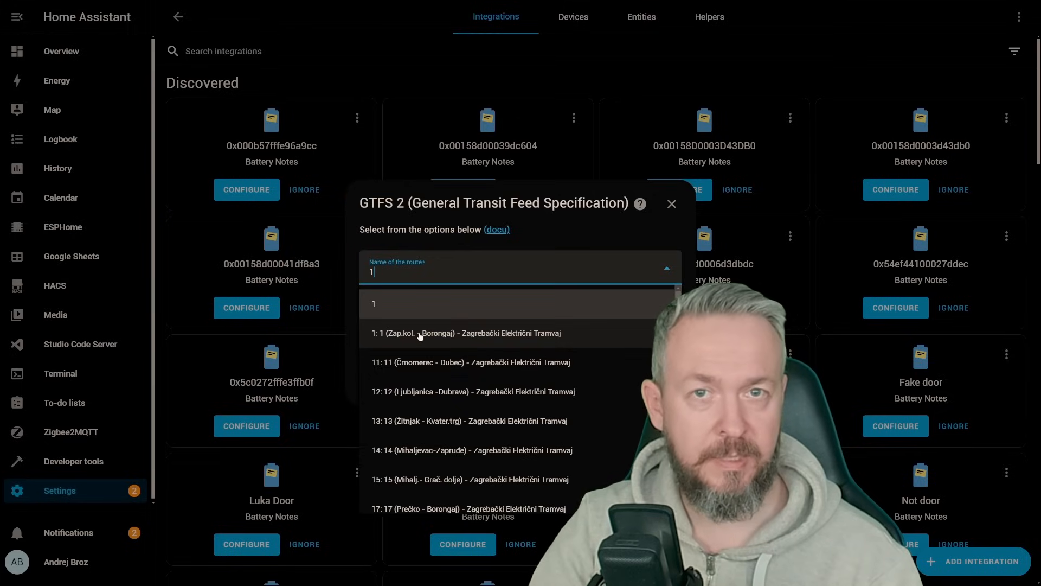
{"action": "left_click", "coordinate": [421, 336]}
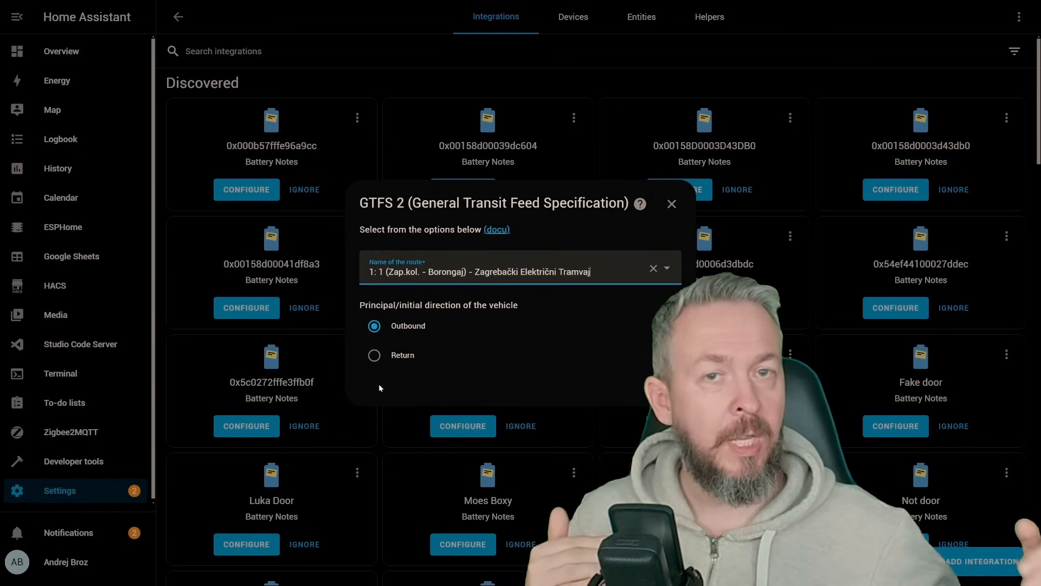
{"action": "left_click", "coordinate": [661, 385]}
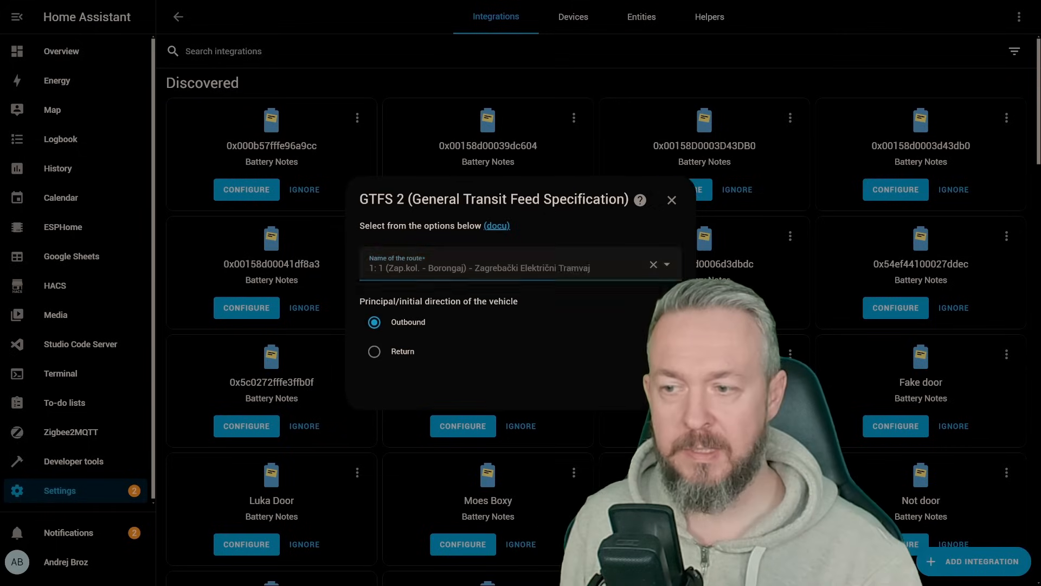
Step: Set the origin stop to "169_1: Britanski trg (3)" and the destination stop to "291_1: Svetice (17)"
{"action": "left_click", "coordinate": [504, 243]}
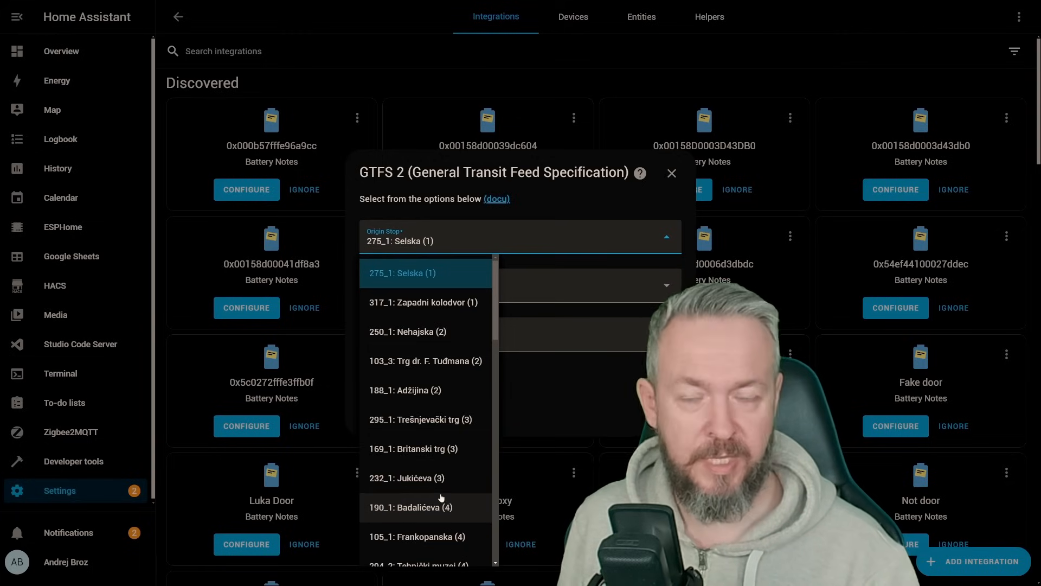
{"action": "scroll", "coordinate": [445, 414], "scroll_direction": "down", "scroll_amount": 1}
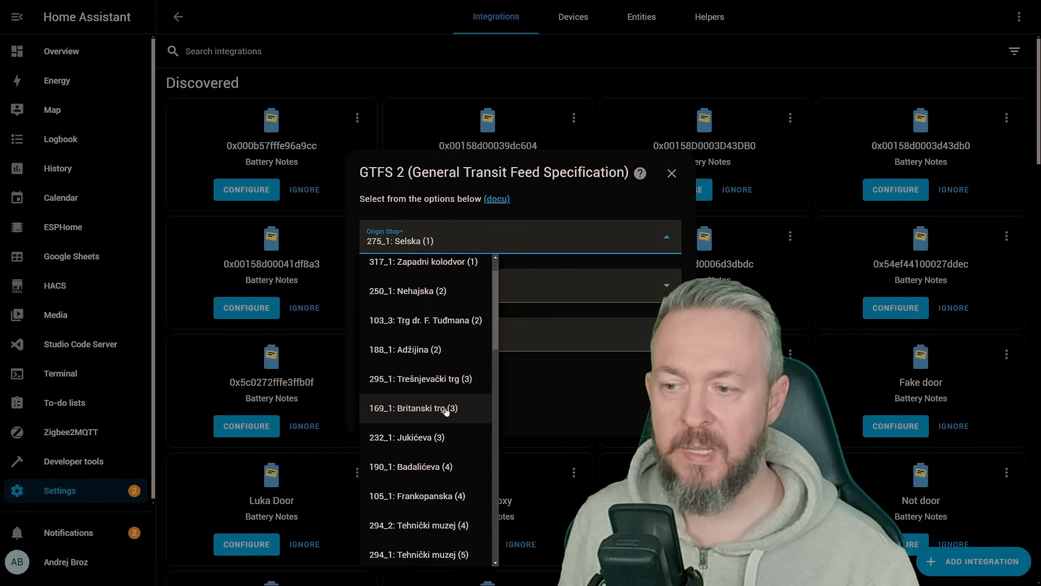
{"action": "left_click", "coordinate": [446, 407]}
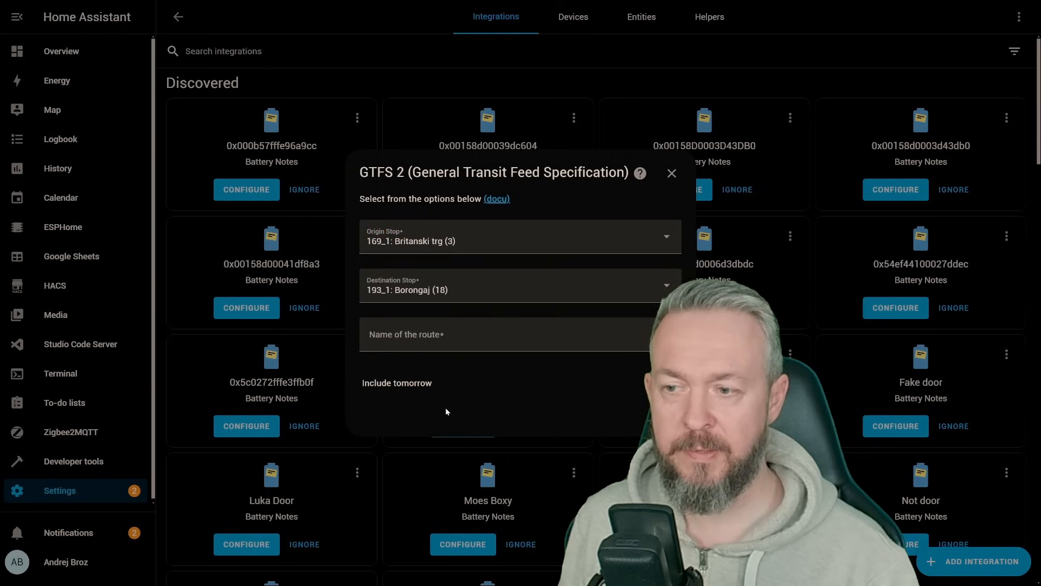
{"action": "left_click", "coordinate": [477, 293]}
{"action": "left_click", "coordinate": [429, 516]}
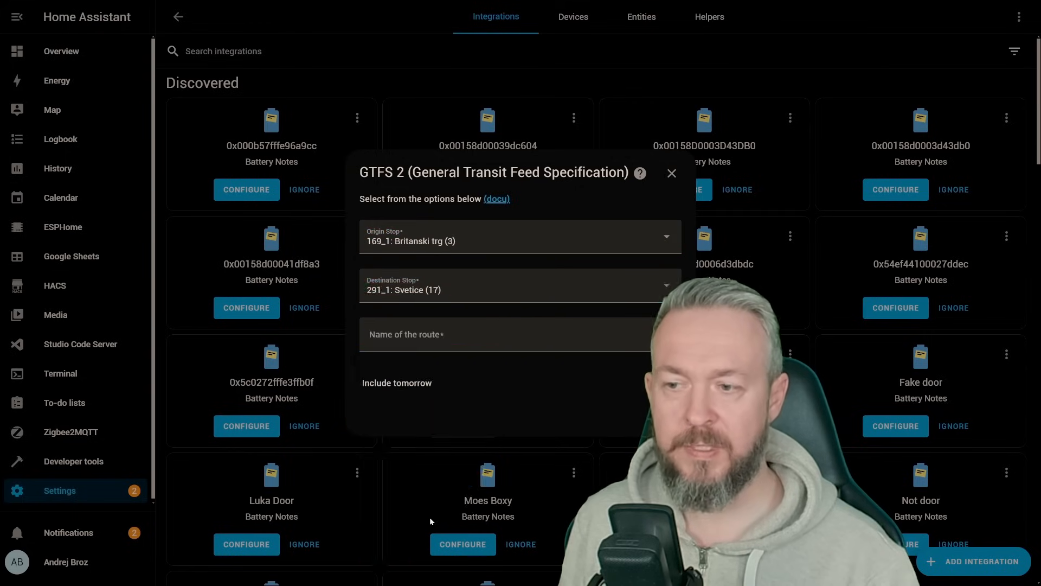
Step: Name the route "Test route", submit the schedule and finish the setup without assigning an area
{"action": "left_click", "coordinate": [446, 350]}
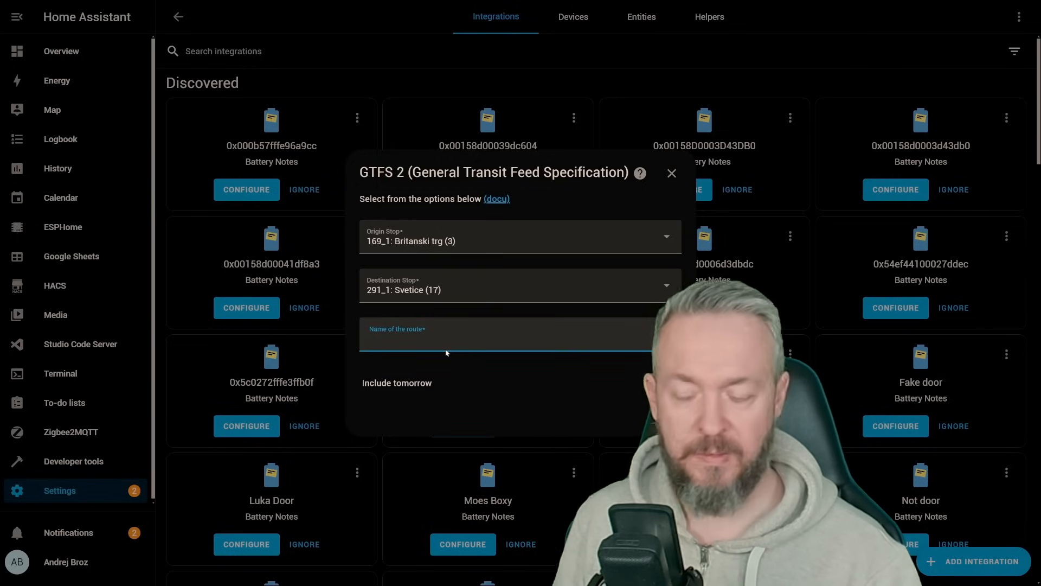
{"action": "type", "text": "Test r"}
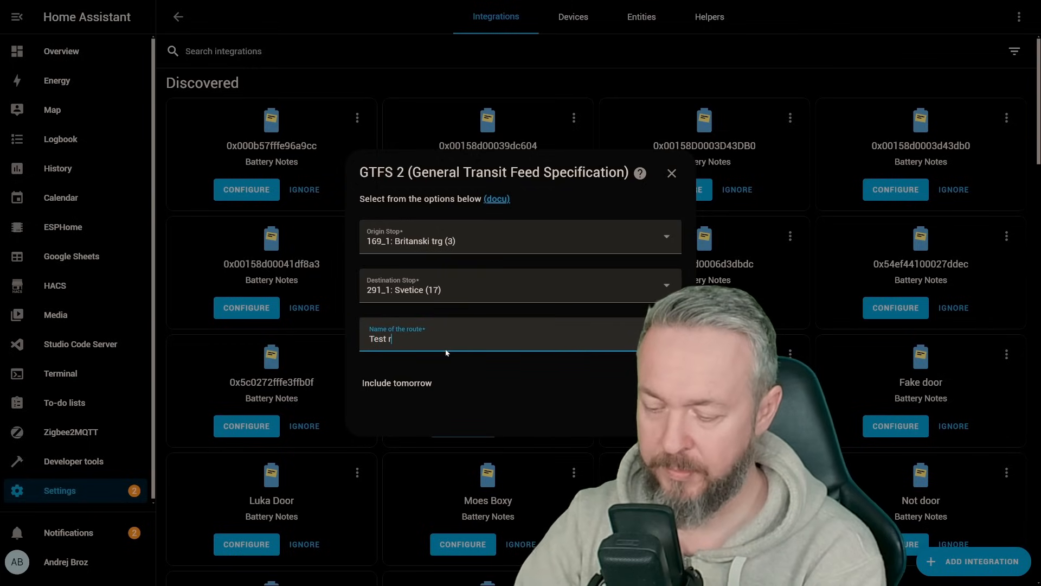
{"action": "type", "text": "oute"}
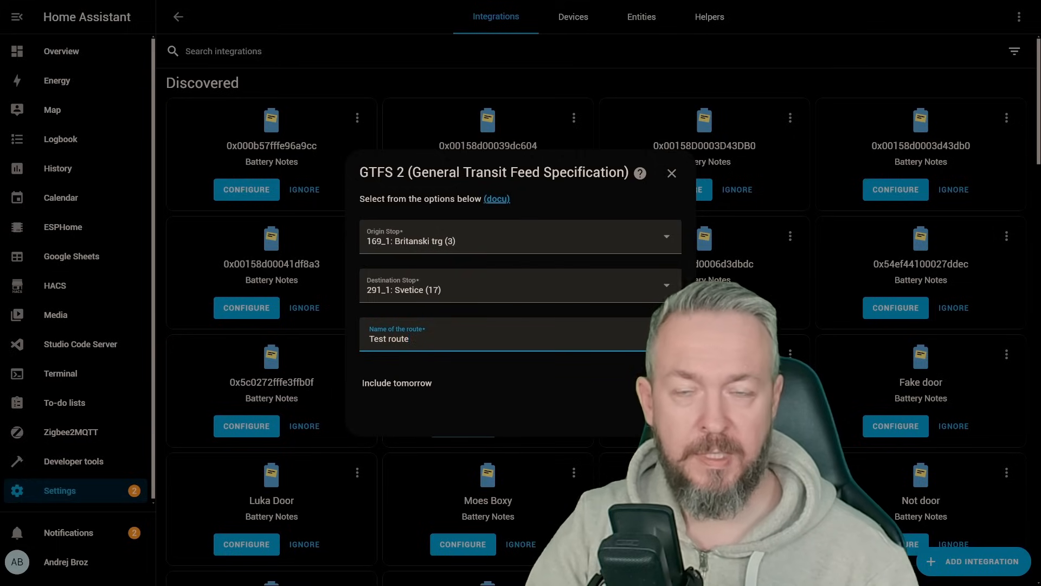
{"action": "key", "text": "Return"}
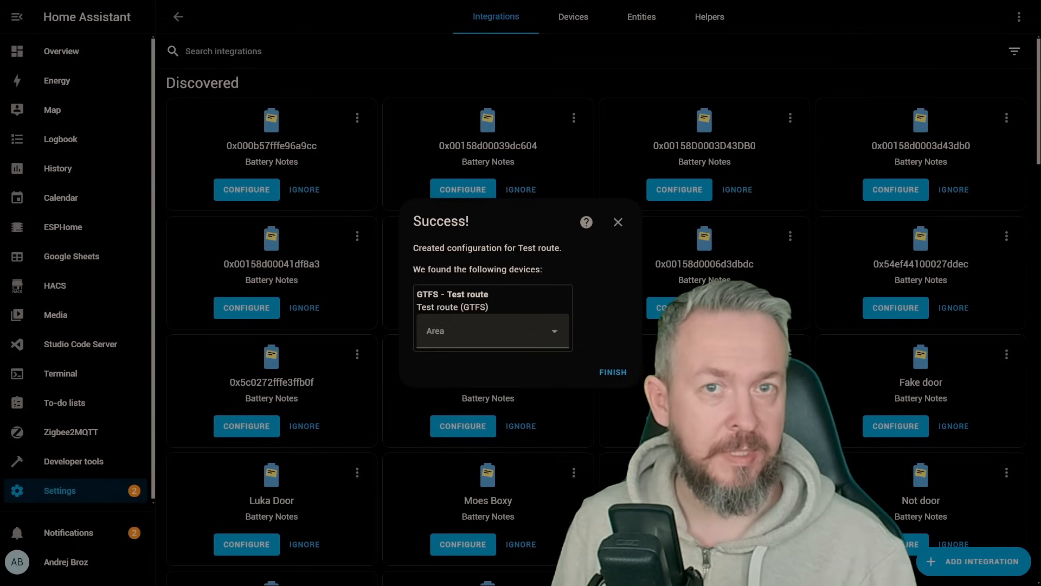
{"action": "left_click", "coordinate": [600, 373]}
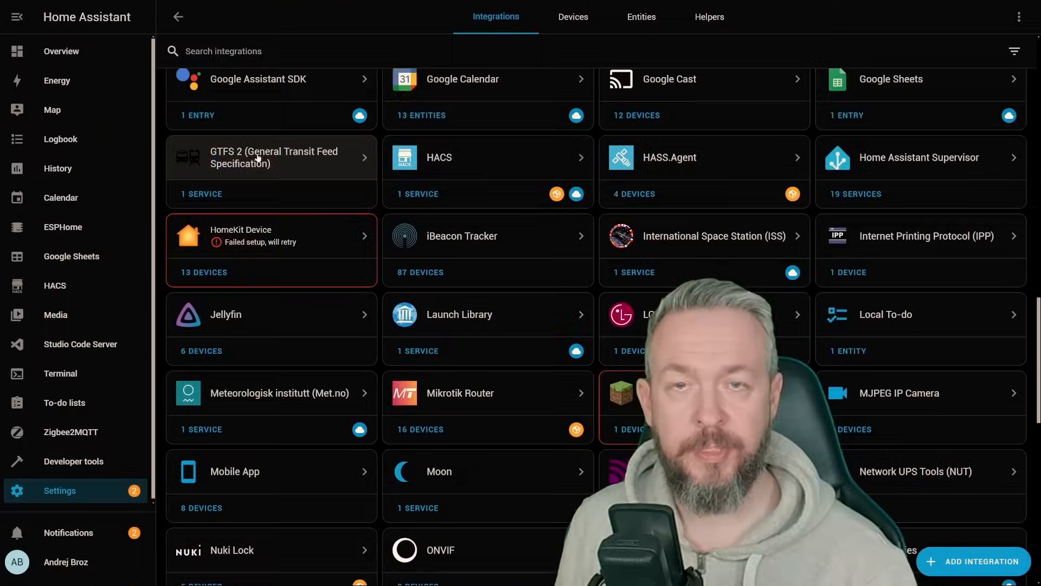
Step: Open the GTFS 2 integration, check the departure sensor in the Test route service and return to the integration entries
{"action": "left_click", "coordinate": [258, 157]}
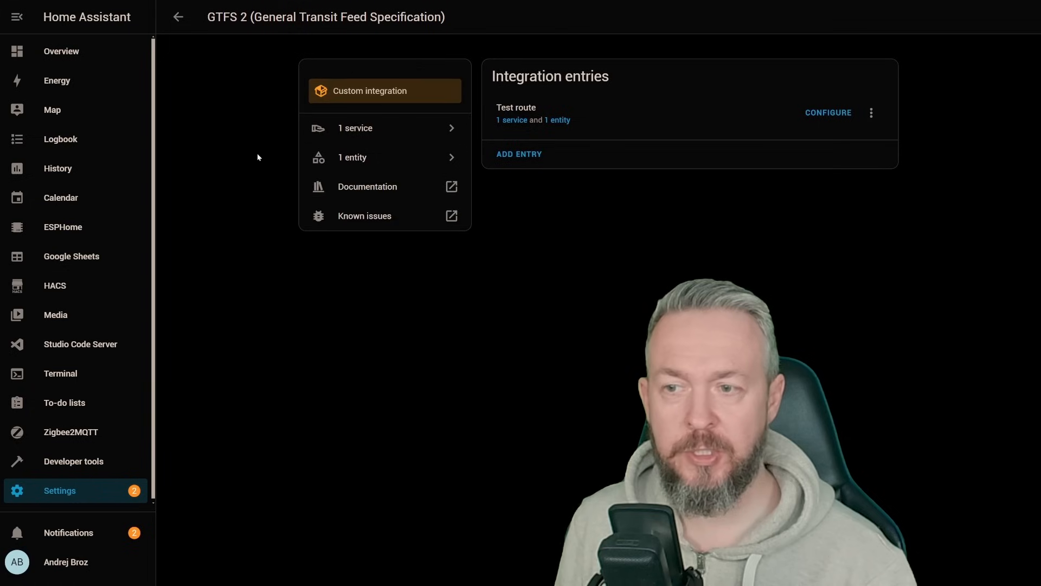
{"action": "left_click", "coordinate": [513, 121]}
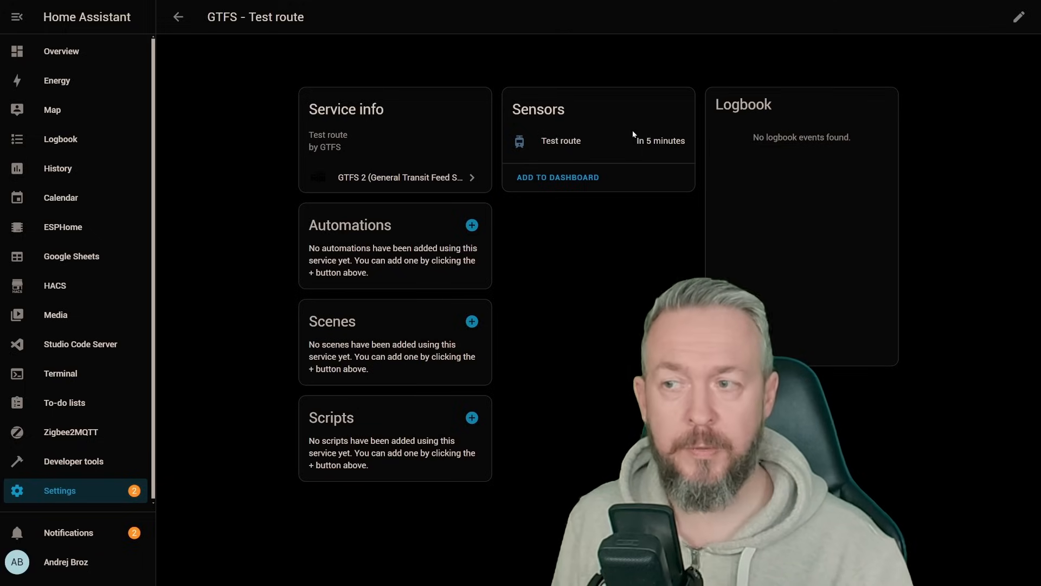
{"action": "left_click", "coordinate": [179, 18]}
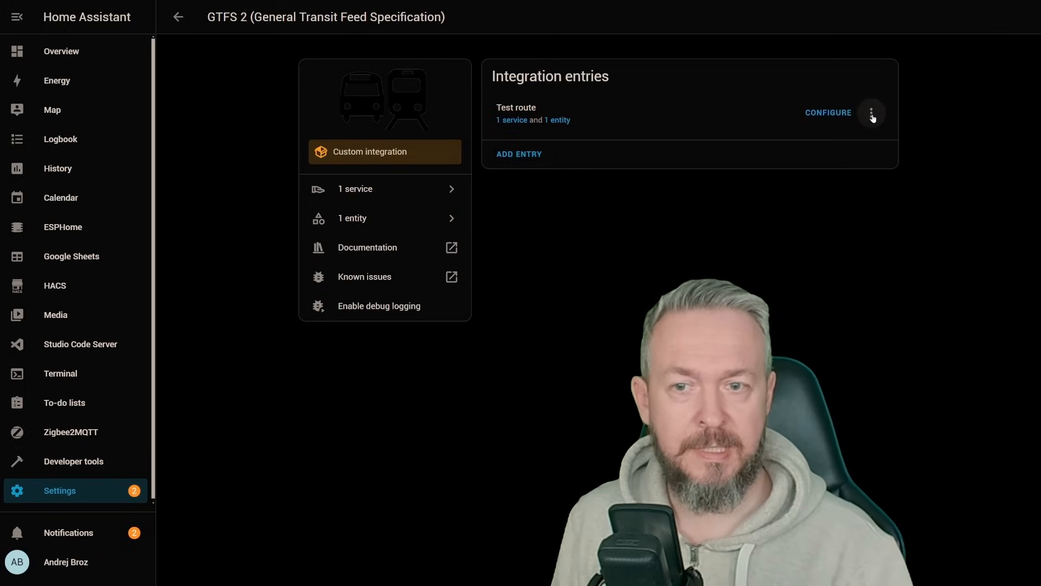
Step: In the Test route options, set the data refresh interval to 2 minutes and the offset to 10 minutes
{"action": "left_click", "coordinate": [833, 113]}
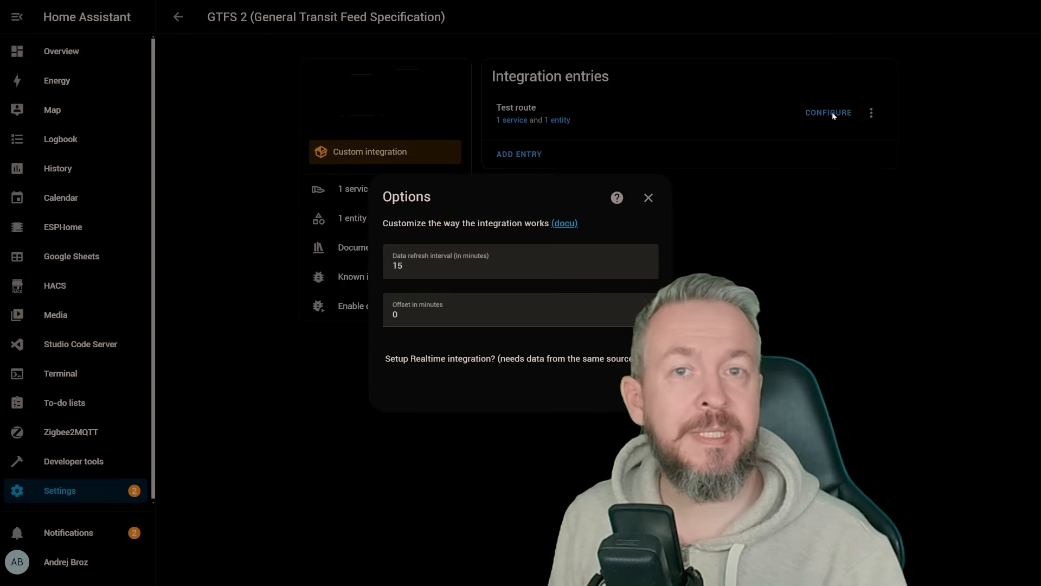
{"action": "left_click_drag", "start_coordinate": [423, 266], "coordinate": [370, 270]}
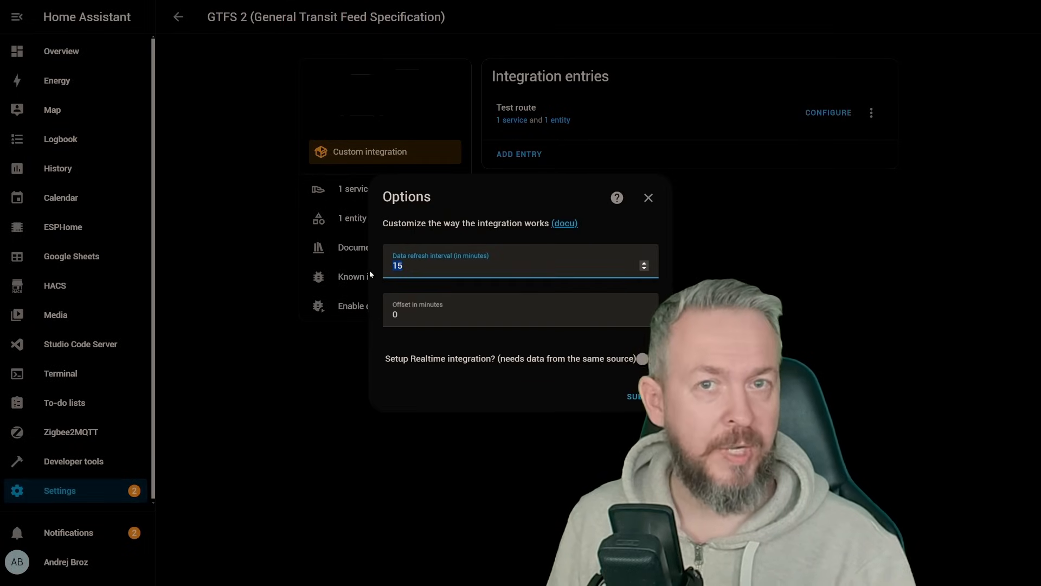
{"action": "type", "text": "2"}
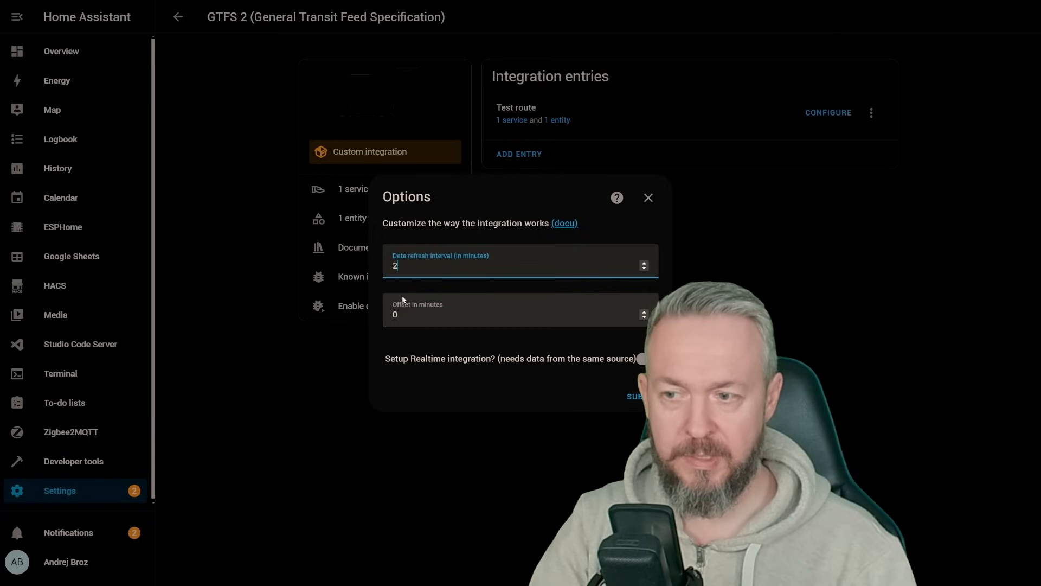
{"action": "left_click", "coordinate": [436, 307]}
{"action": "type", "text": "10"}
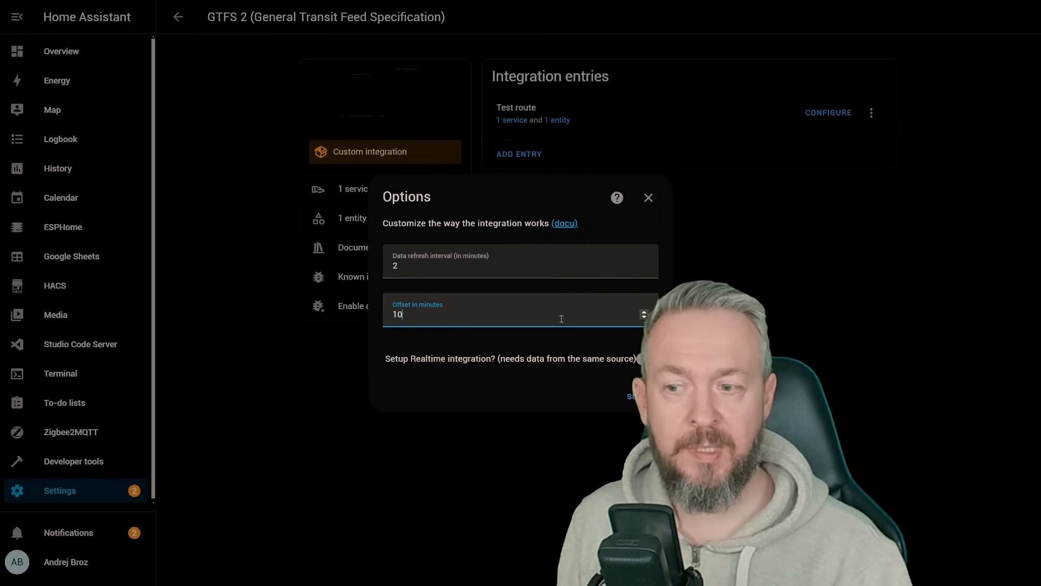
Step: Enable the Realtime integration for Test route, submit the options and paste the URL to the real-time trip data
{"action": "left_click", "coordinate": [643, 358]}
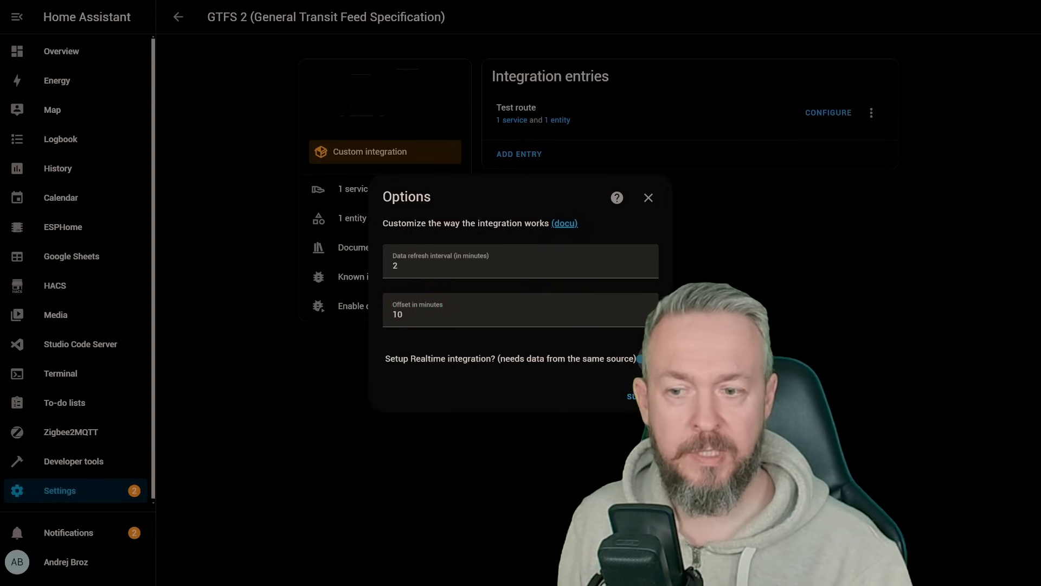
{"action": "left_click", "coordinate": [632, 397]}
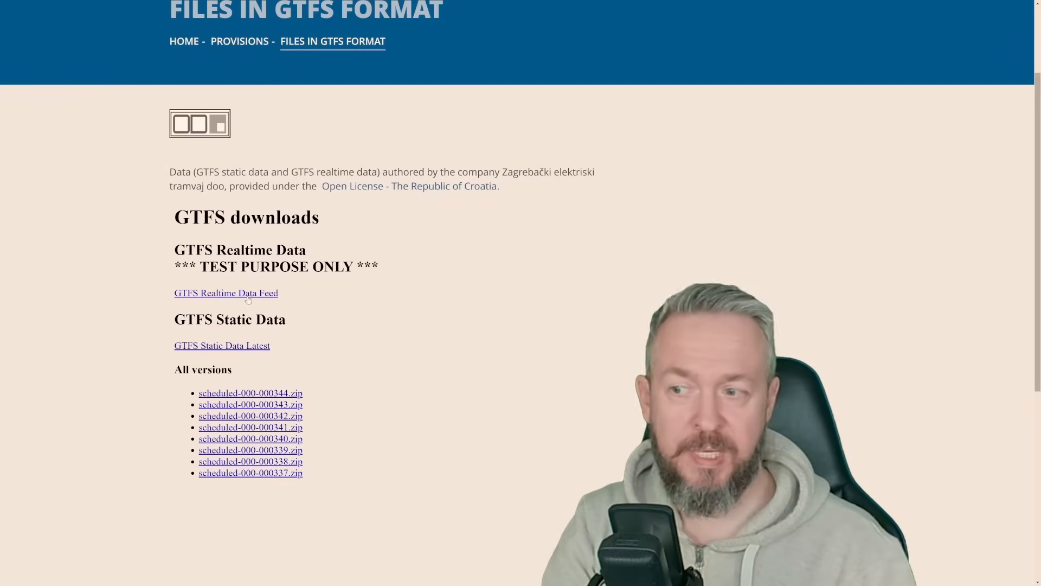
{"action": "left_click", "coordinate": [238, 294]}
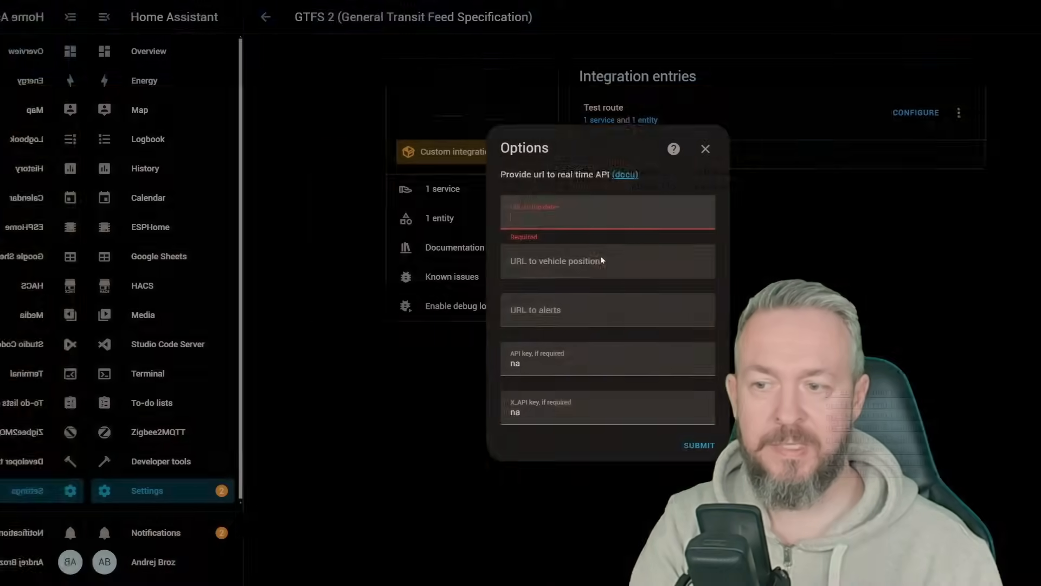
{"action": "type", "text": "https://www.zet.hr/gtfs-rt-protobuf"}
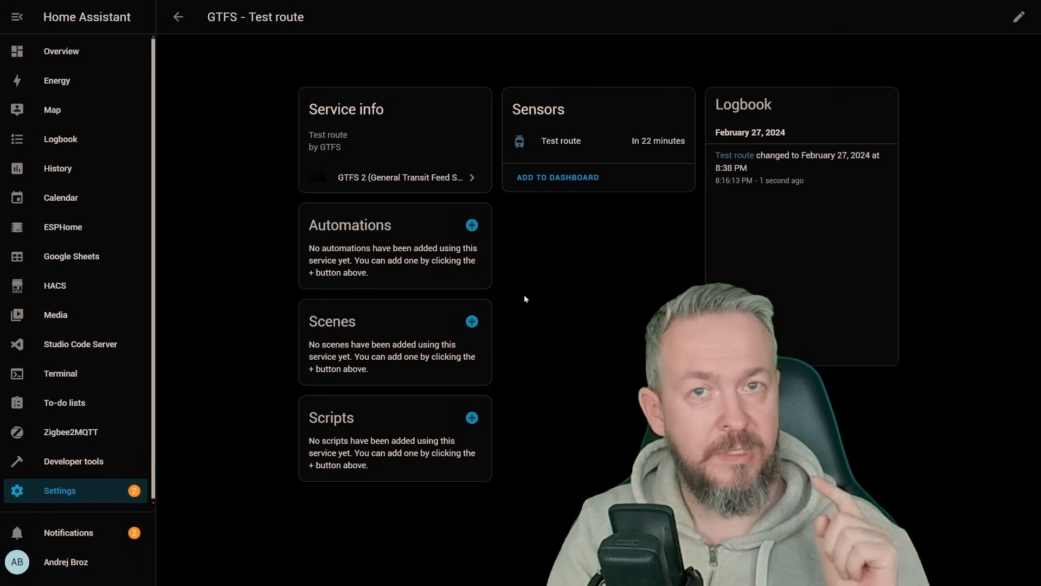
Step: Start a new GTFS 2 integration entry for scheduled departures on stops in your vicinity
{"action": "left_click", "coordinate": [401, 178]}
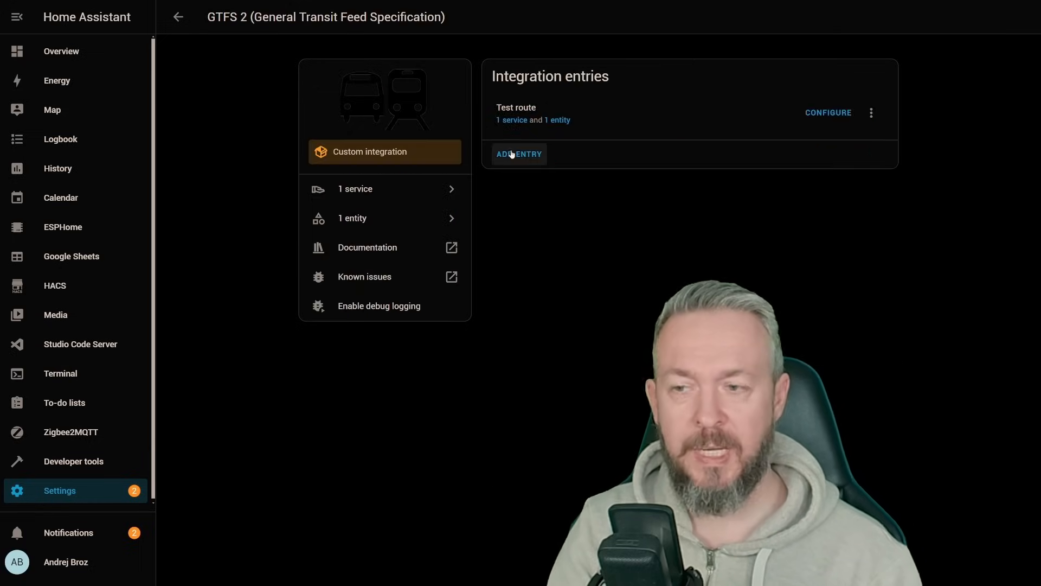
{"action": "left_click", "coordinate": [512, 155]}
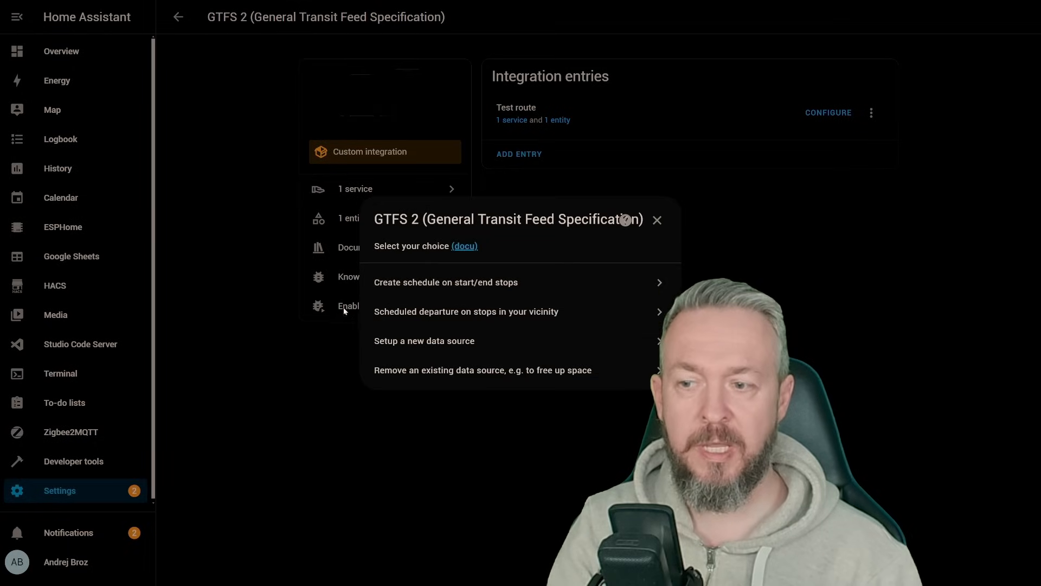
{"action": "left_click", "coordinate": [552, 316]}
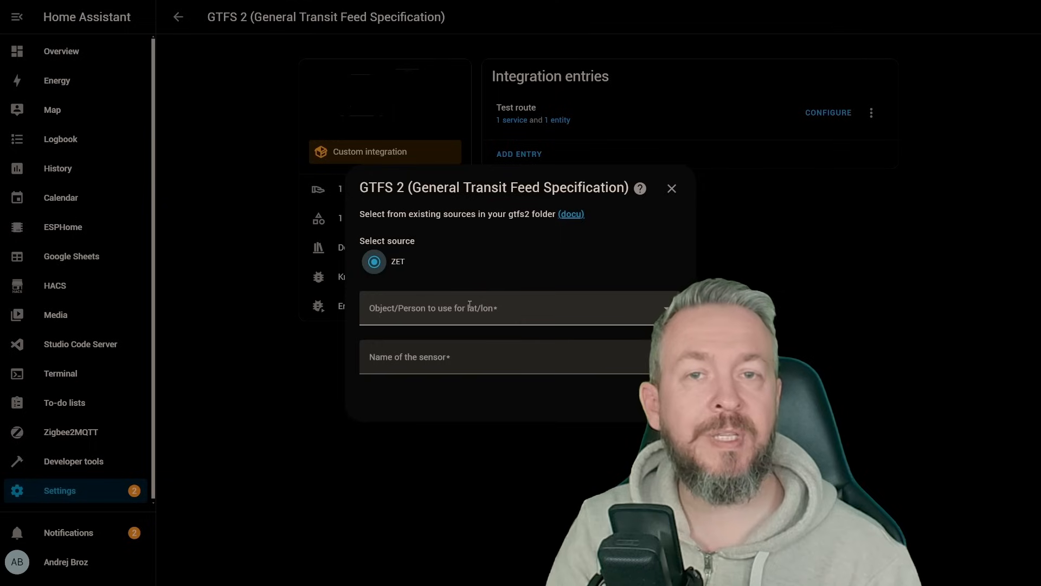
Step: Use the High school zone as the location, name the sensor "HS" and finish the setup without assigning an area
{"action": "left_click", "coordinate": [469, 305]}
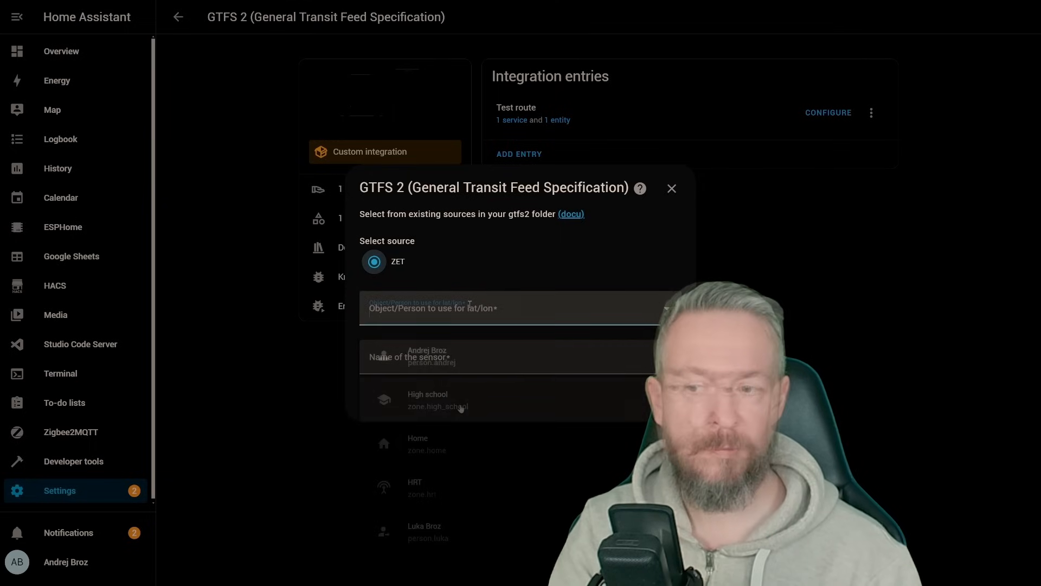
{"action": "left_click", "coordinate": [458, 406]}
{"action": "left_click", "coordinate": [455, 359]}
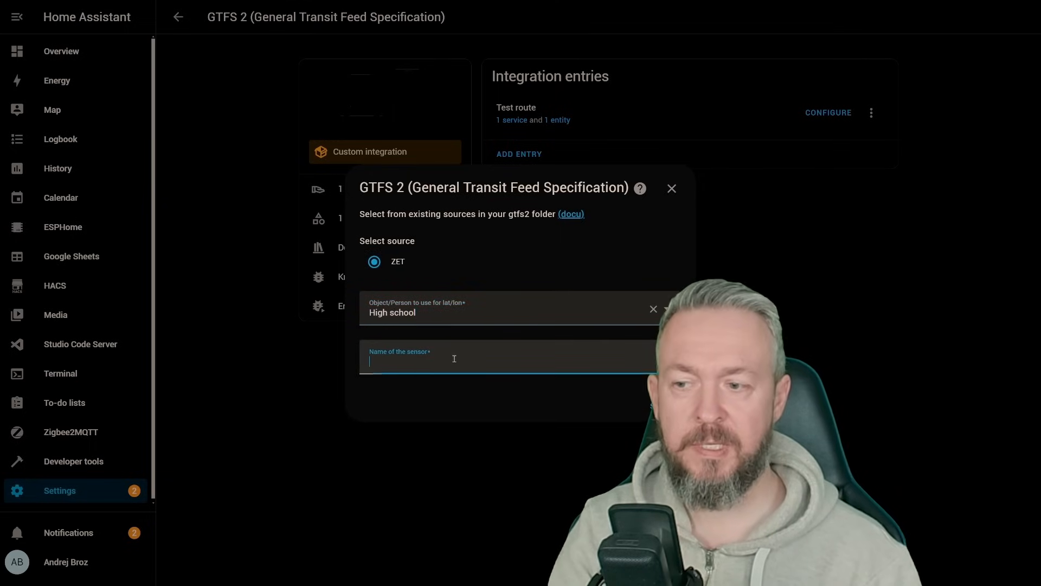
{"action": "type", "text": "HS"}
{"action": "key", "text": "Return"}
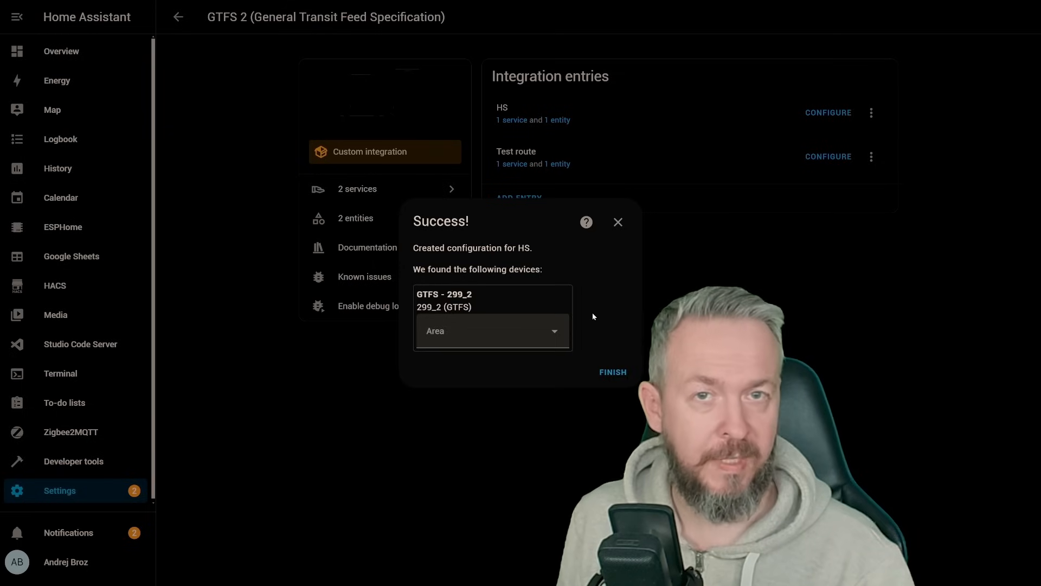
{"action": "left_click", "coordinate": [614, 374]}
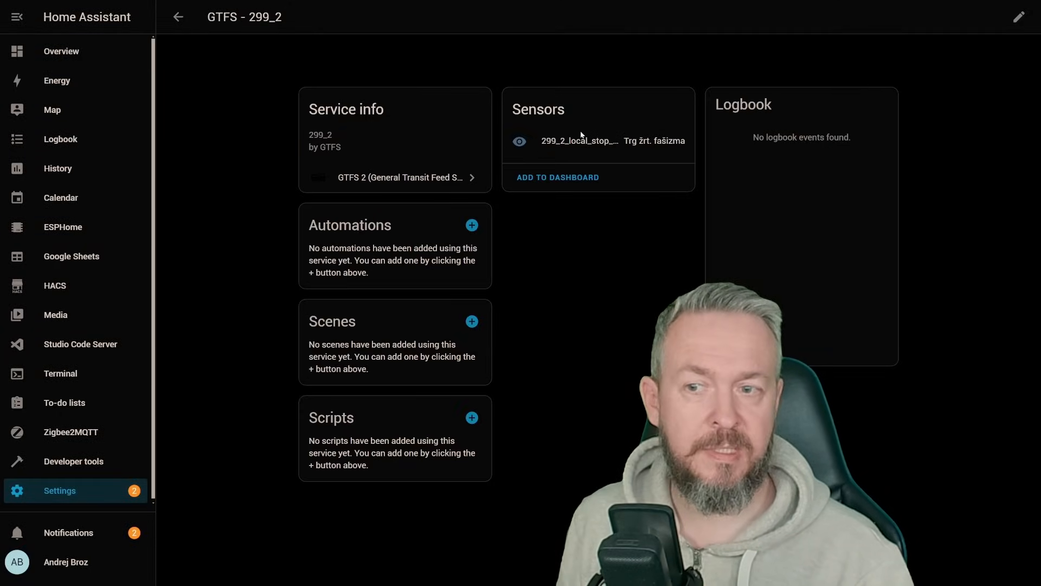
Step: Open the High school local stop sensor and examine the upcoming departures in its attributes
{"action": "left_click", "coordinate": [564, 140]}
{"action": "left_click", "coordinate": [606, 196]}
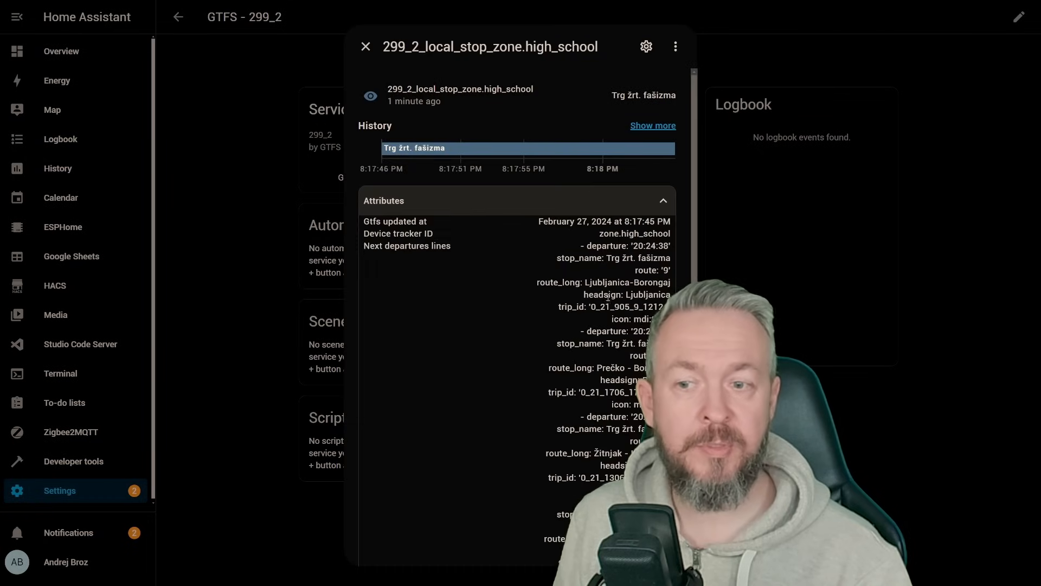
{"action": "scroll", "coordinate": [624, 244], "scroll_direction": "down", "scroll_amount": 10}
{"action": "scroll", "coordinate": [623, 260], "scroll_direction": "up", "scroll_amount": 10}
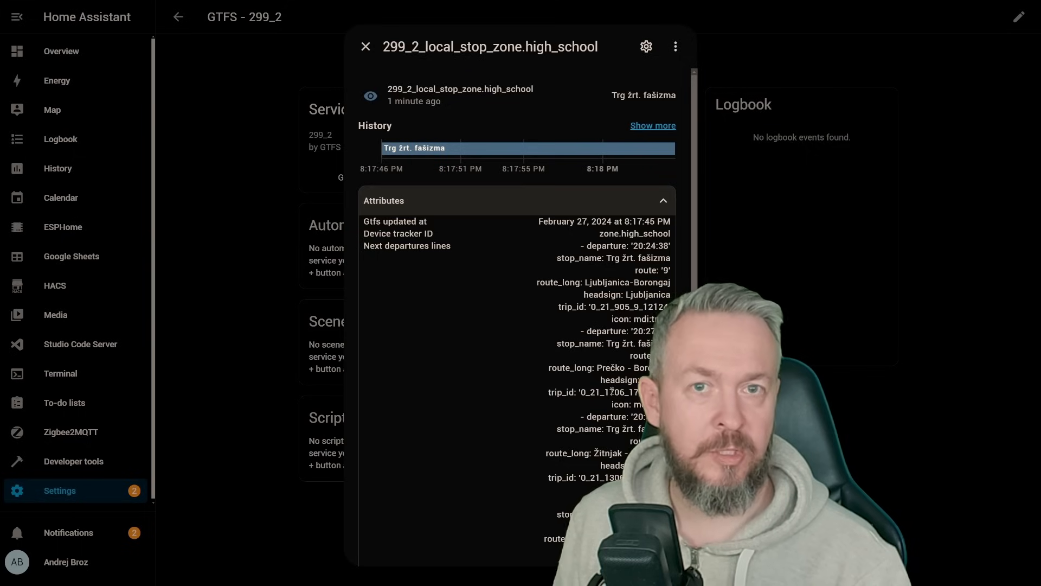
{"action": "scroll", "coordinate": [625, 367], "scroll_direction": "down", "scroll_amount": 5}
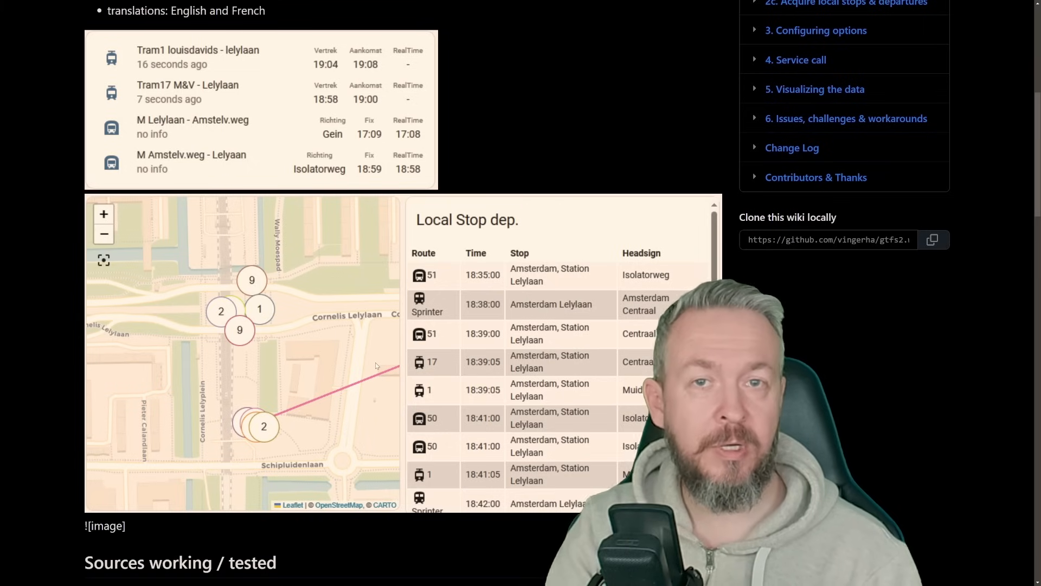
Step: Star the gtfs2 repository on GitHub and look through its wiki home page
{"action": "scroll", "coordinate": [376, 362], "scroll_direction": "up", "scroll_amount": 6}
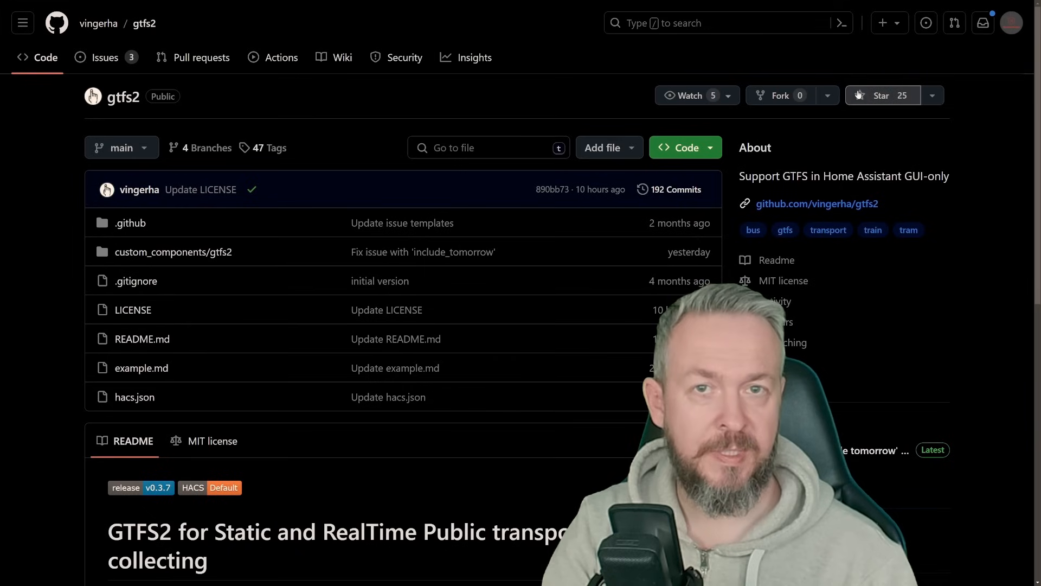
{"action": "left_click", "coordinate": [859, 95]}
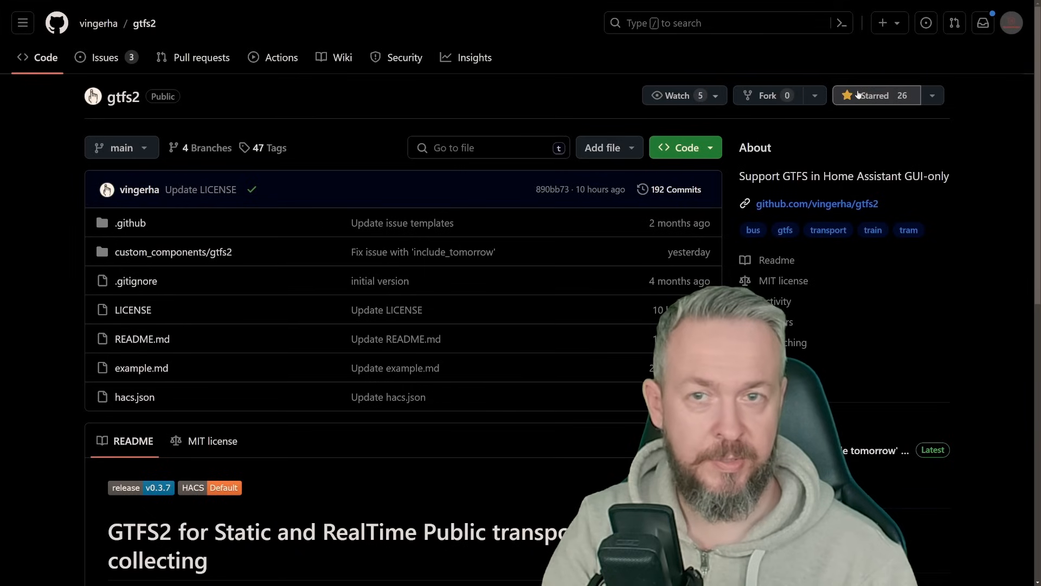
{"action": "left_click", "coordinate": [342, 57]}
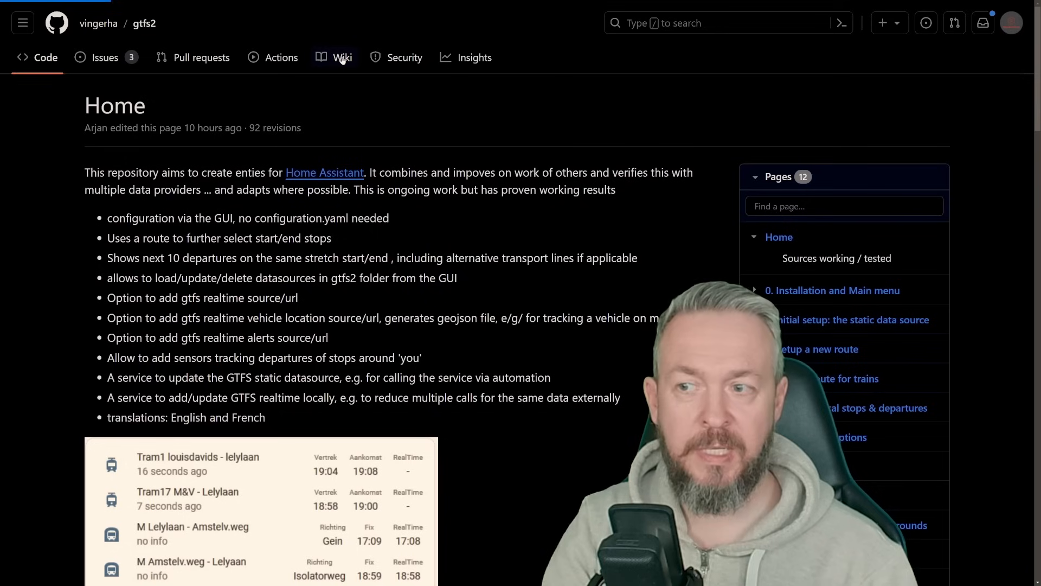
{"action": "scroll", "coordinate": [591, 278], "scroll_direction": "down", "scroll_amount": 1}
{"action": "scroll", "coordinate": [591, 279], "scroll_direction": "down", "scroll_amount": 2}
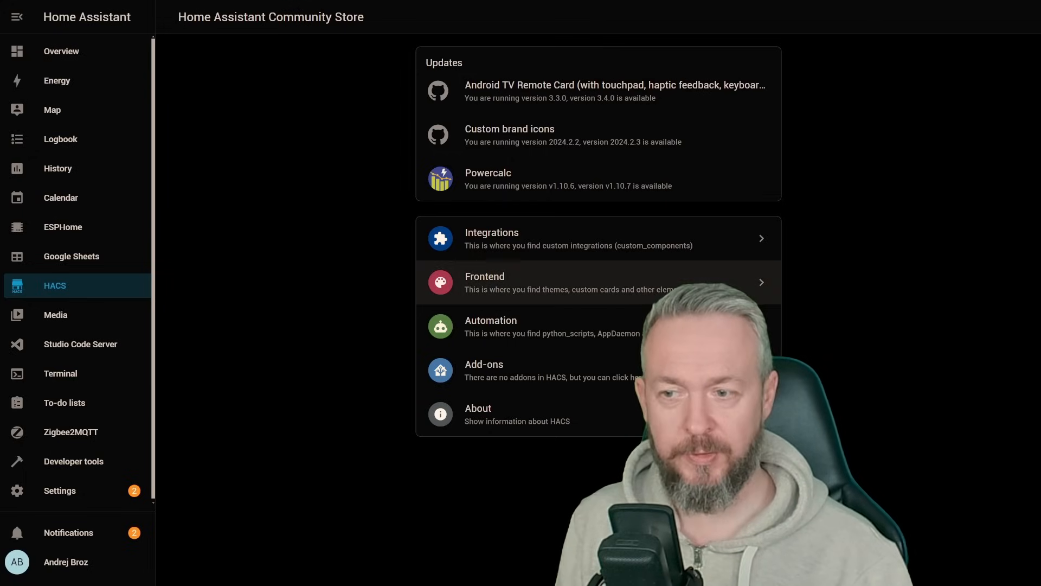
Step: Search the HACS frontend repositories for "simple", download Simple Weather Card and reload the browser
{"action": "left_click", "coordinate": [507, 293]}
{"action": "left_click", "coordinate": [969, 561]}
{"action": "left_click", "coordinate": [600, 283]}
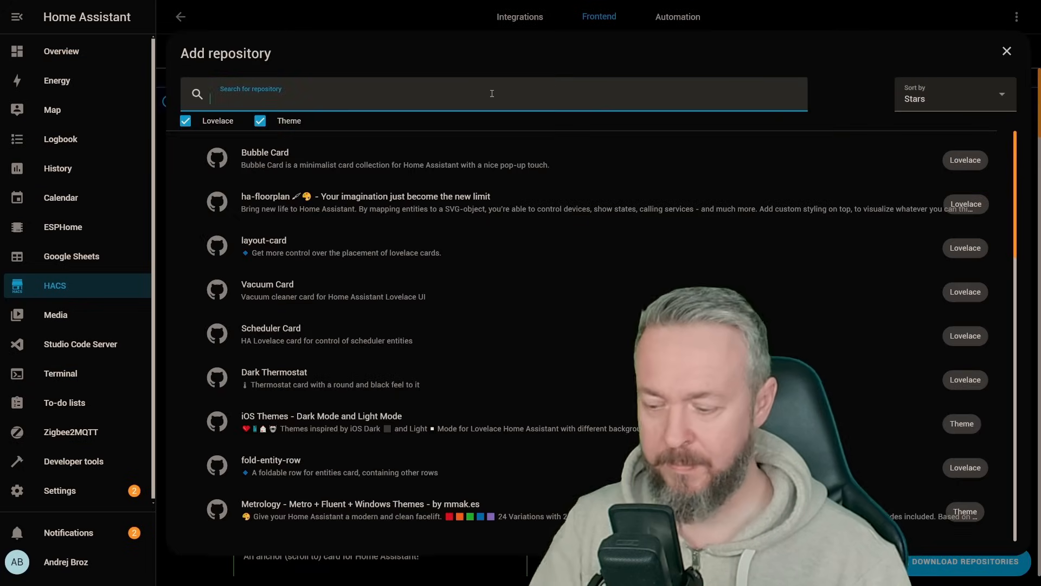
{"action": "type", "text": "simple"}
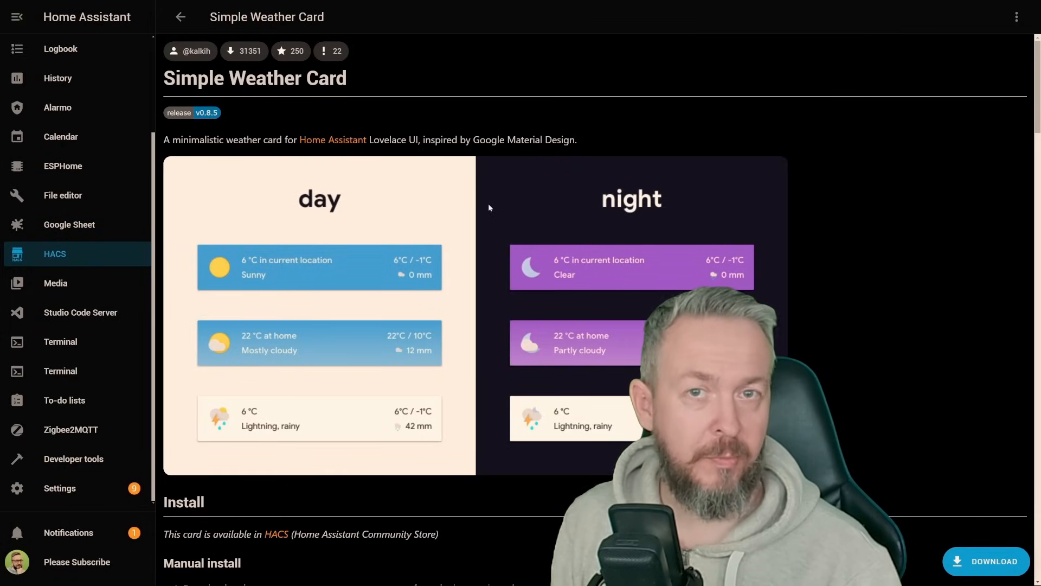
{"action": "left_click", "coordinate": [974, 567]}
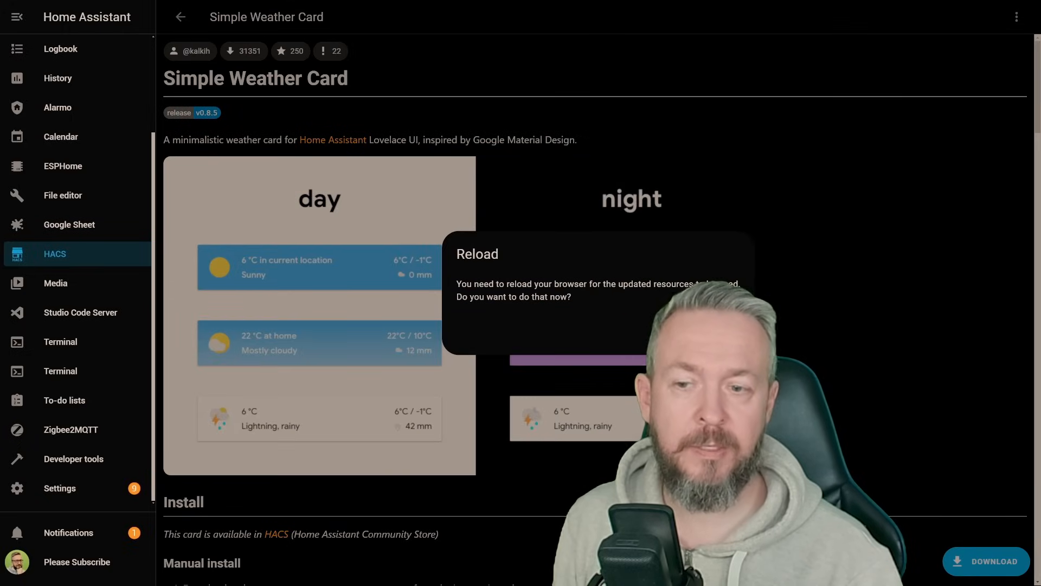
{"action": "key", "text": "Return"}
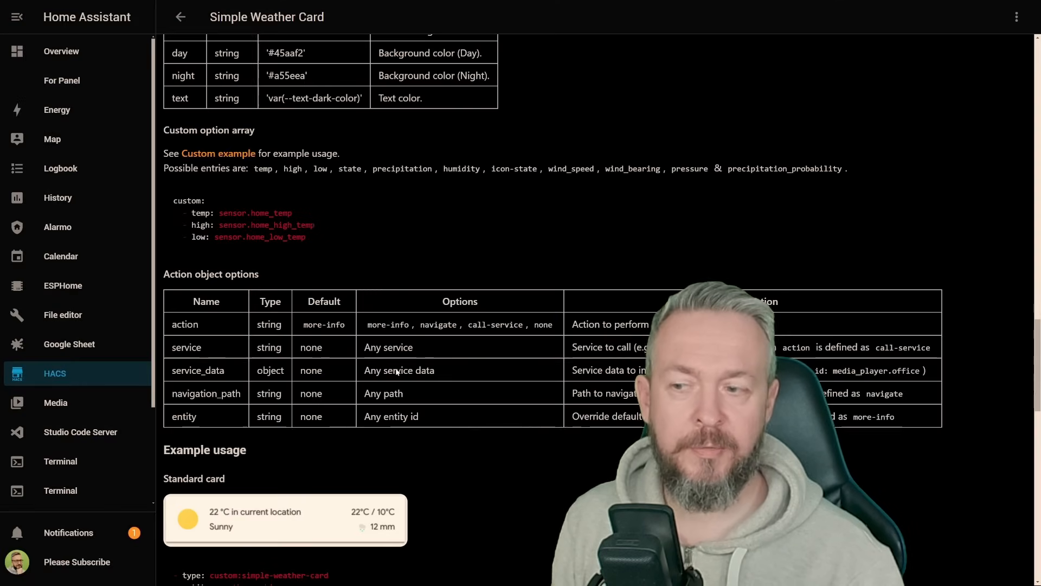
Step: Copy the YAML of the customize weather information example from the Simple Weather Card documentation
{"action": "scroll", "coordinate": [402, 368], "scroll_direction": "down", "scroll_amount": 10}
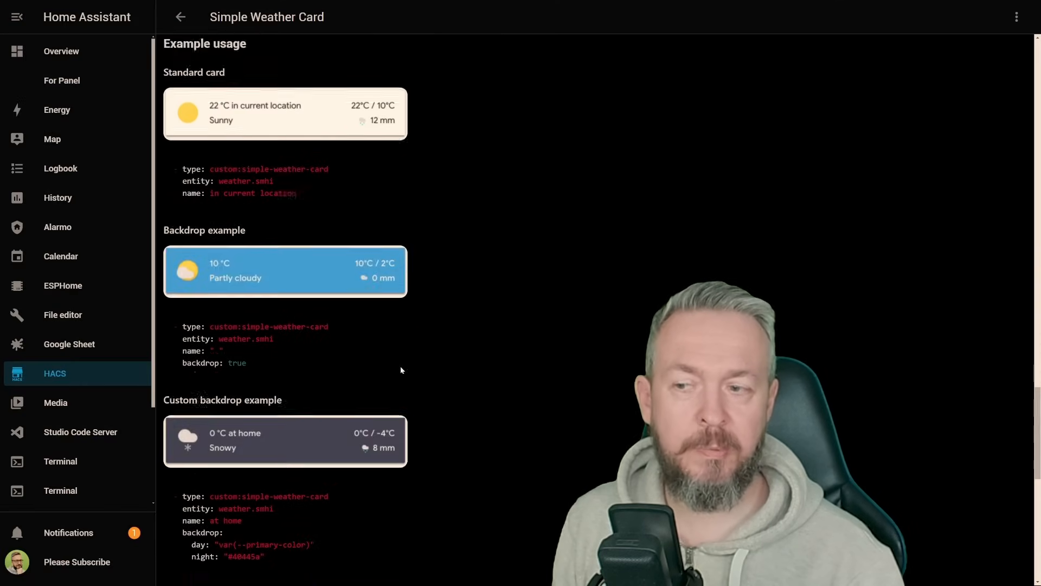
{"action": "scroll", "coordinate": [401, 370], "scroll_direction": "down", "scroll_amount": 2}
{"action": "scroll", "coordinate": [401, 369], "scroll_direction": "up", "scroll_amount": 3}
{"action": "scroll", "coordinate": [402, 370], "scroll_direction": "down", "scroll_amount": 7}
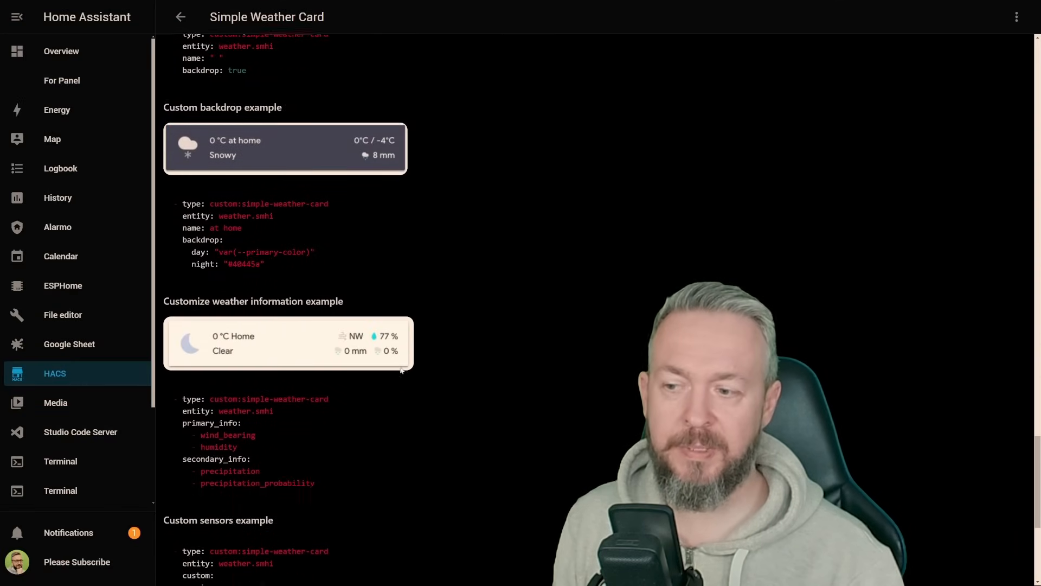
{"action": "scroll", "coordinate": [402, 370], "scroll_direction": "down", "scroll_amount": 5}
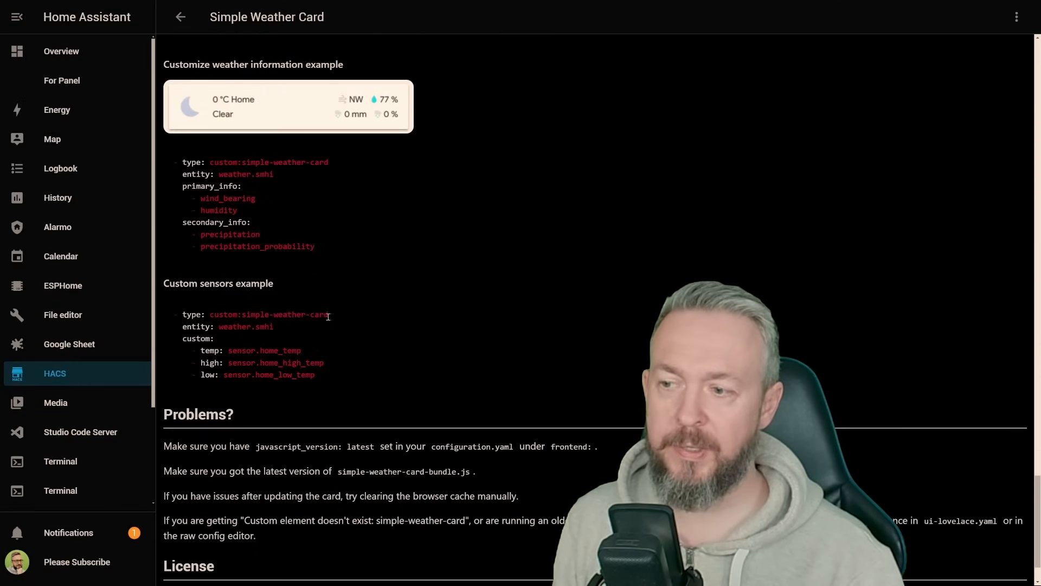
{"action": "left_click_drag", "start_coordinate": [317, 247], "coordinate": [179, 162]}
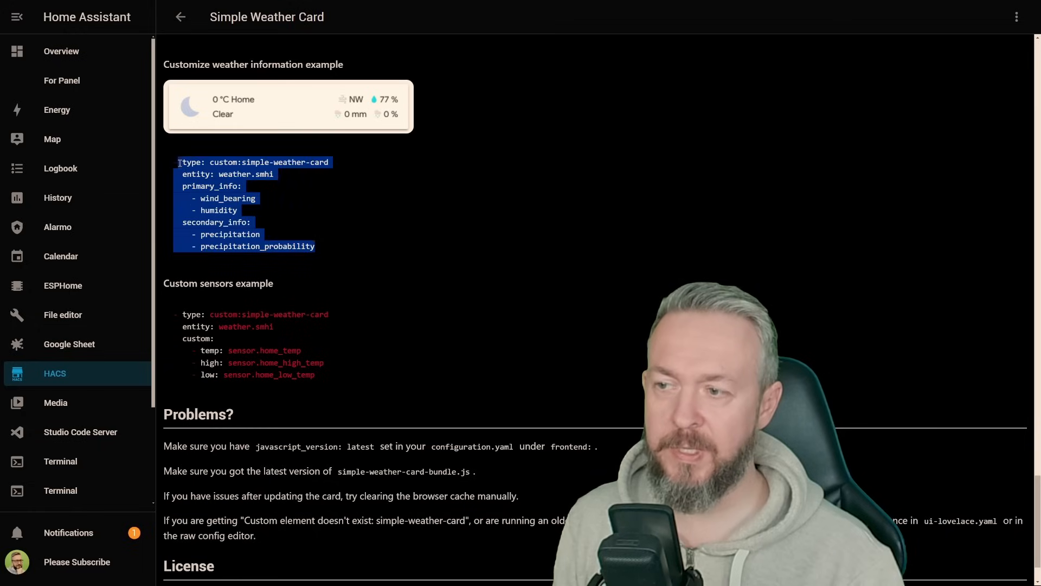
Step: Add a Manual card to the dashboard's HACS view and paste the copied weather card YAML as its configuration
{"action": "left_click", "coordinate": [1018, 17]}
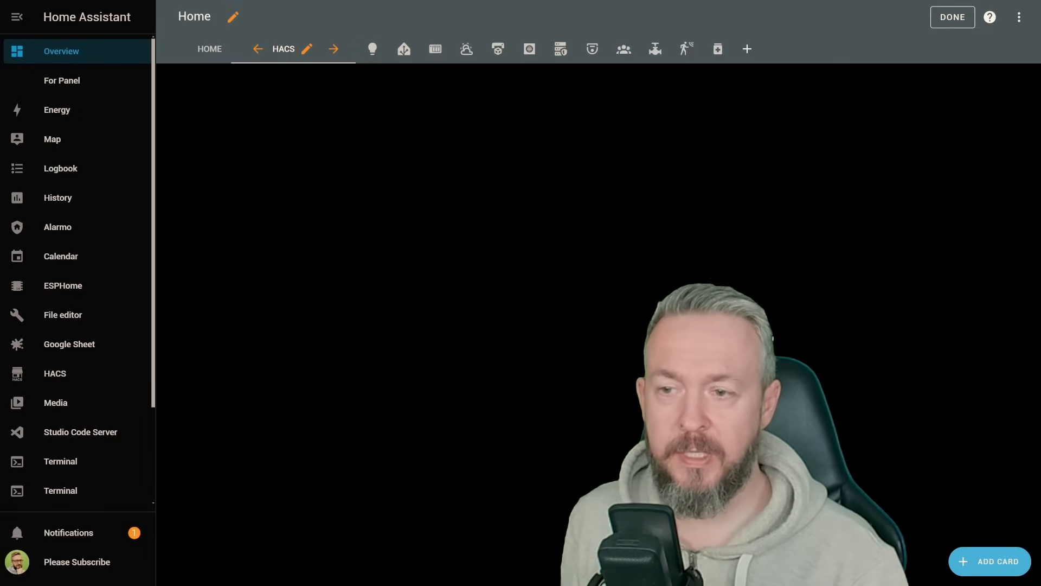
{"action": "left_click", "coordinate": [960, 554]}
{"action": "type", "text": "man"}
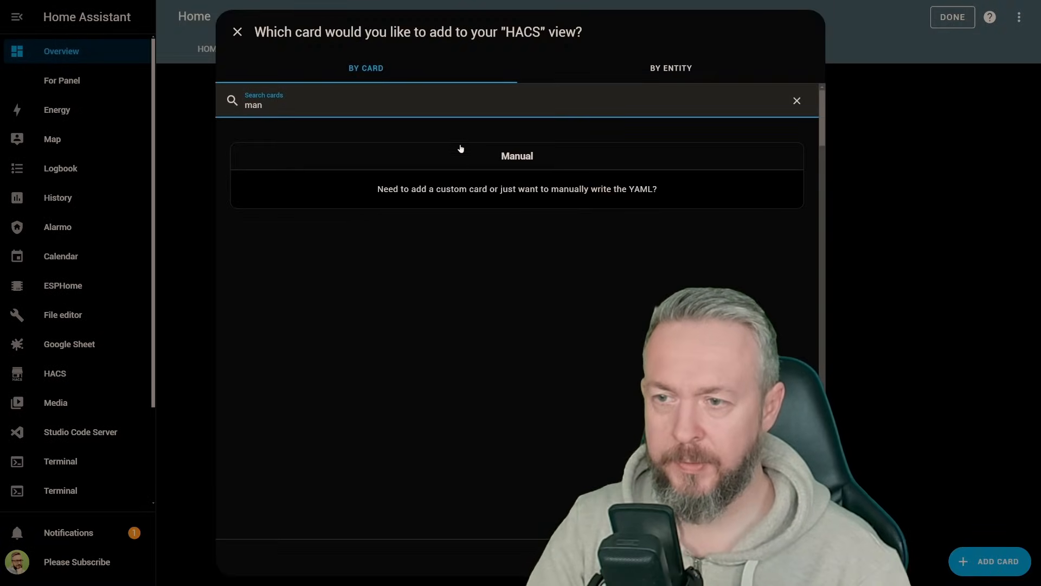
{"action": "left_click", "coordinate": [461, 148]}
{"action": "key", "text": "ctrl+a"}
{"action": "type", "text": "- type: custom:simple-weather-card   entity: weather.smhi   primary_info:     - wind_bearing     - humidity   secondary_info:     - precipitation     - precipitation_probability"}
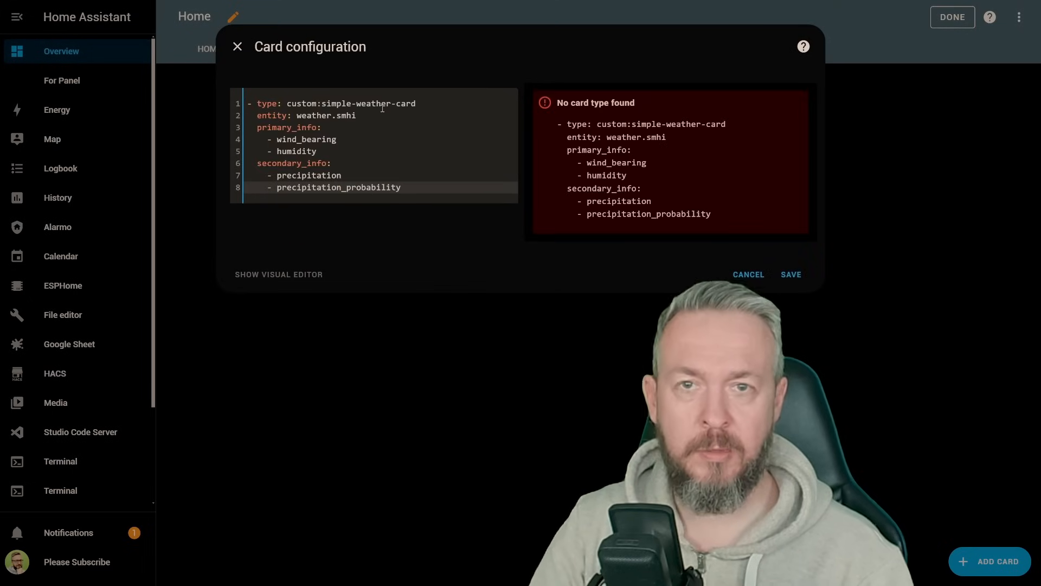
Step: Remove the leading list dash and indentation from the card YAML and set the entity to weather.home
{"action": "left_click", "coordinate": [248, 95]}
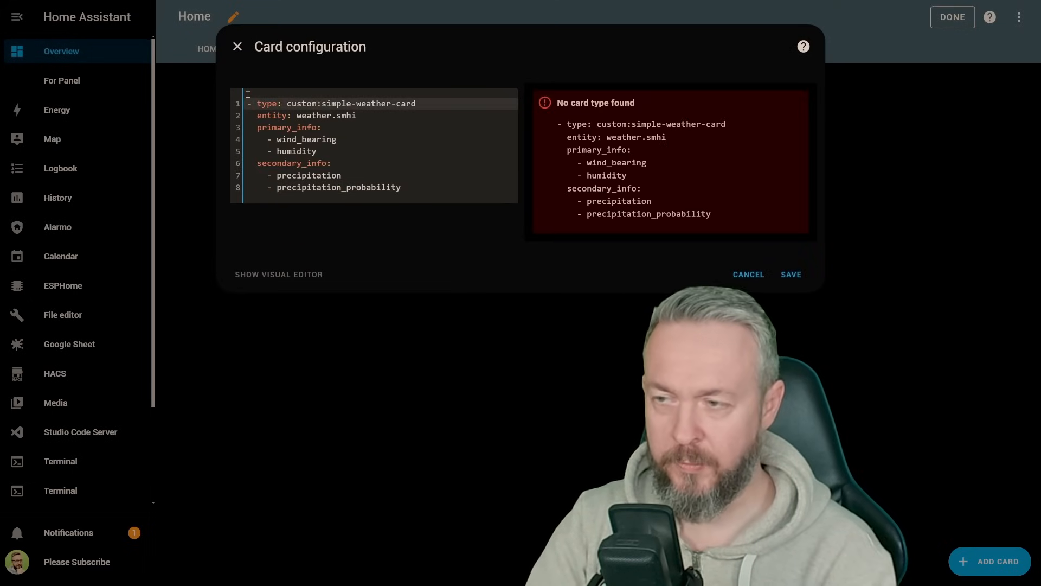
{"action": "key", "text": "Delete"}
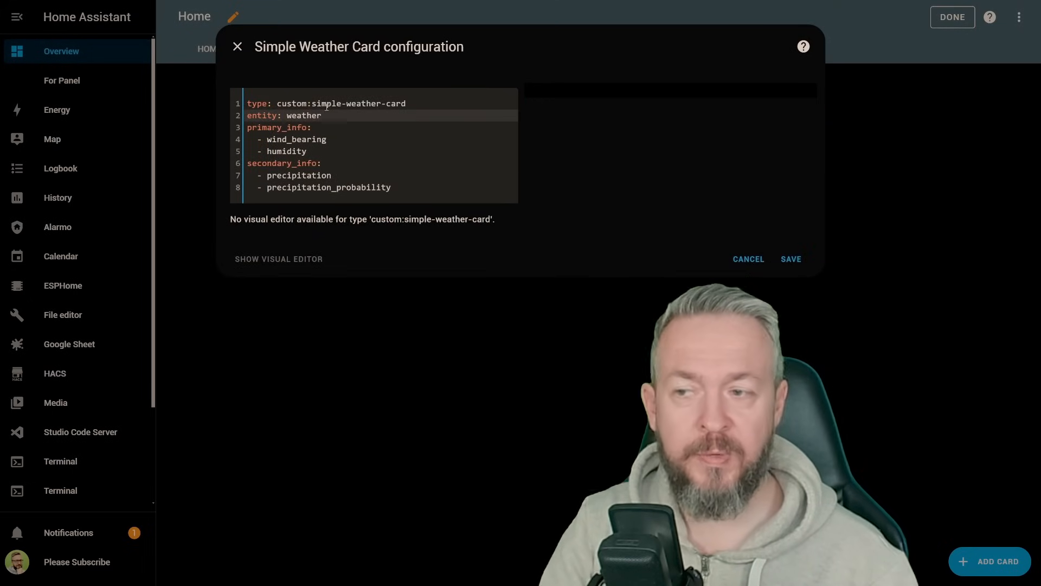
{"action": "type", "text": "."}
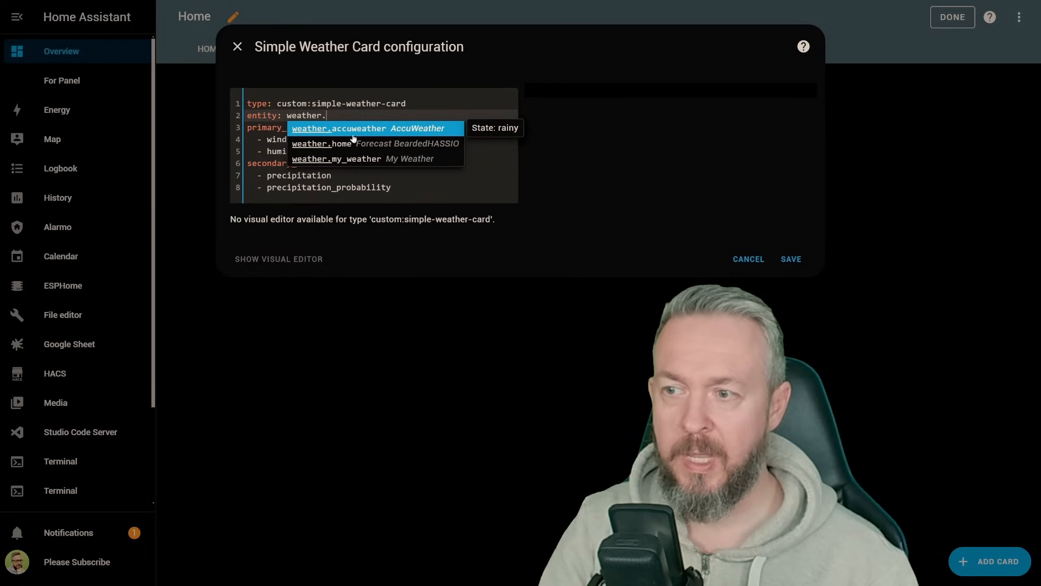
{"action": "left_click", "coordinate": [308, 145]}
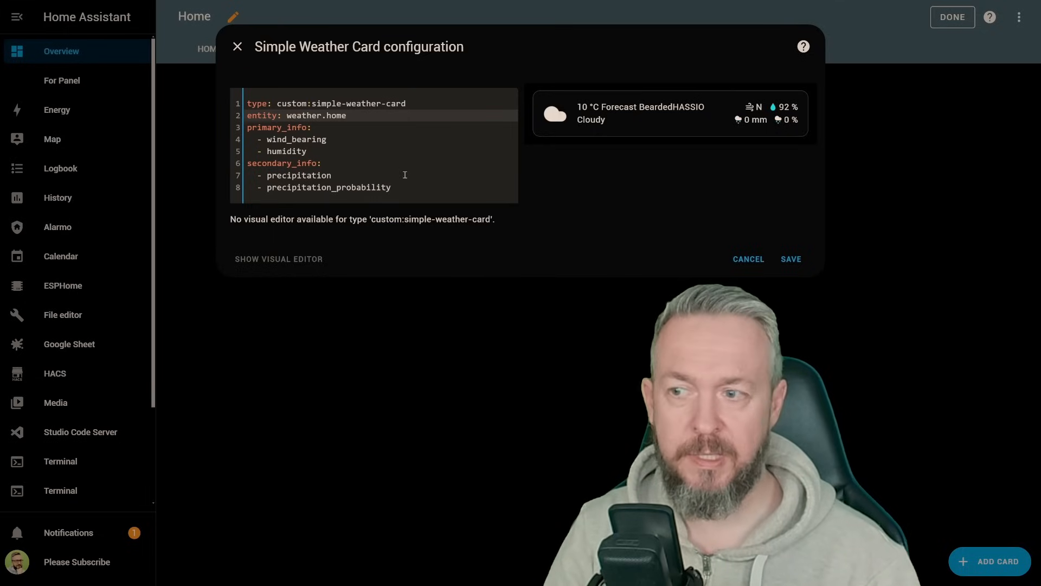
Step: Delete the secondary_info block, add a blank name value below the entity line and save the card
{"action": "left_click_drag", "start_coordinate": [393, 187], "coordinate": [232, 165]}
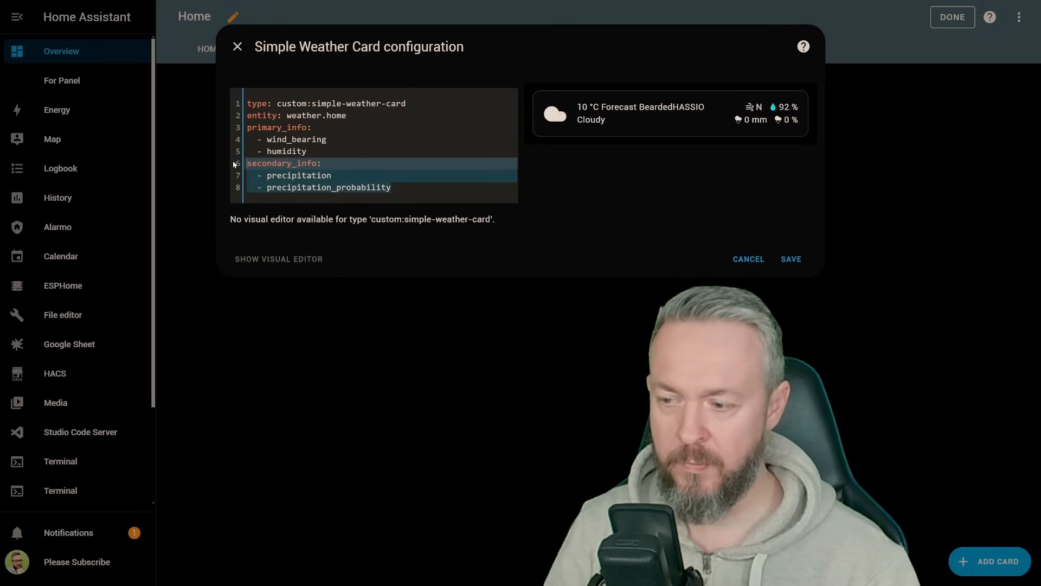
{"action": "key", "text": "BackSpace"}
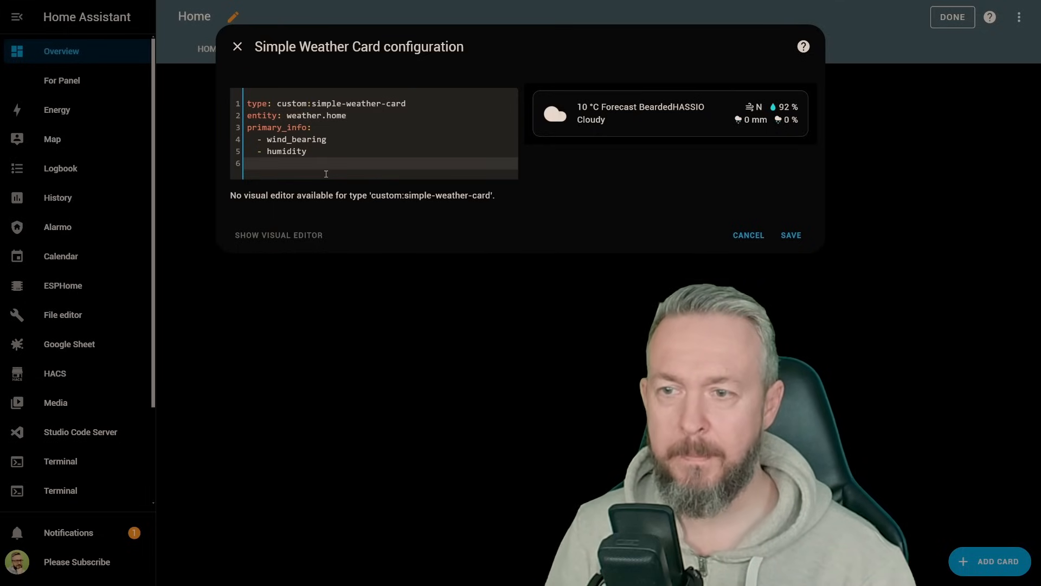
{"action": "left_click_drag", "start_coordinate": [293, 127], "coordinate": [242, 120]}
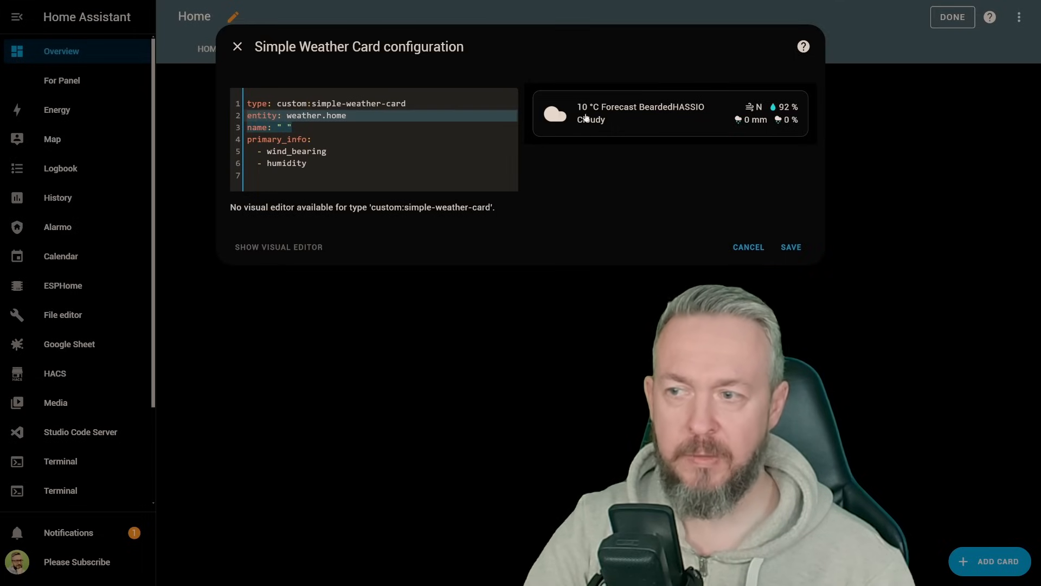
{"action": "left_click", "coordinate": [247, 129]}
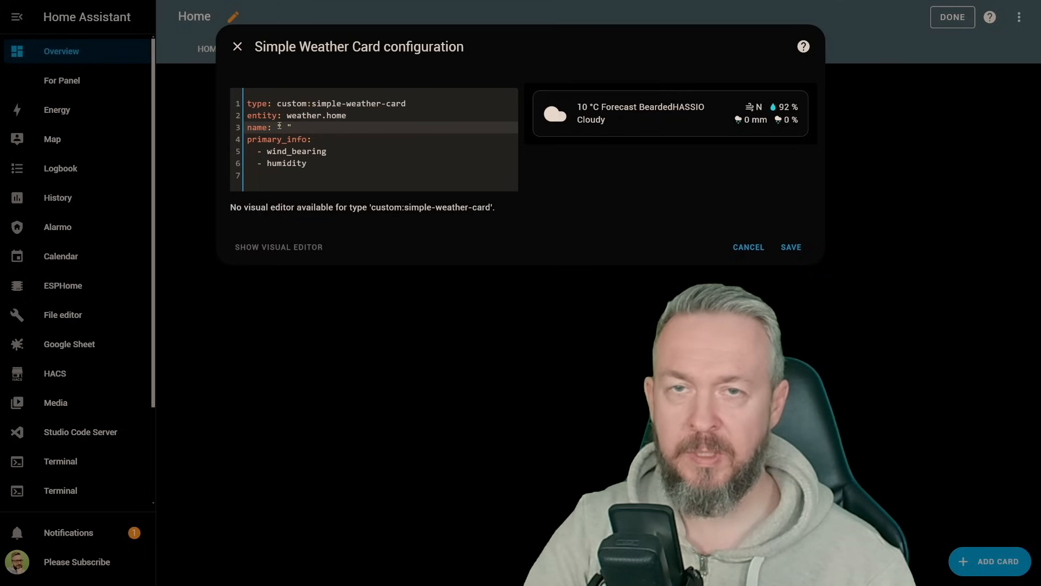
{"action": "left_click", "coordinate": [791, 247]}
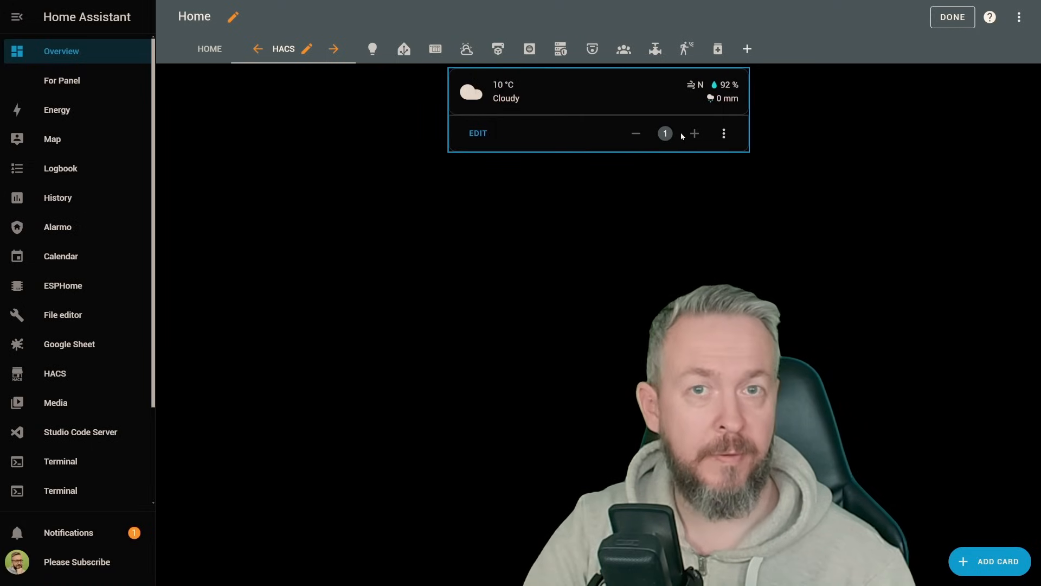
Step: Reopen the weather card, put back secondary_info with precipitation and precipitation_probability, and save it
{"action": "left_click", "coordinate": [477, 133]}
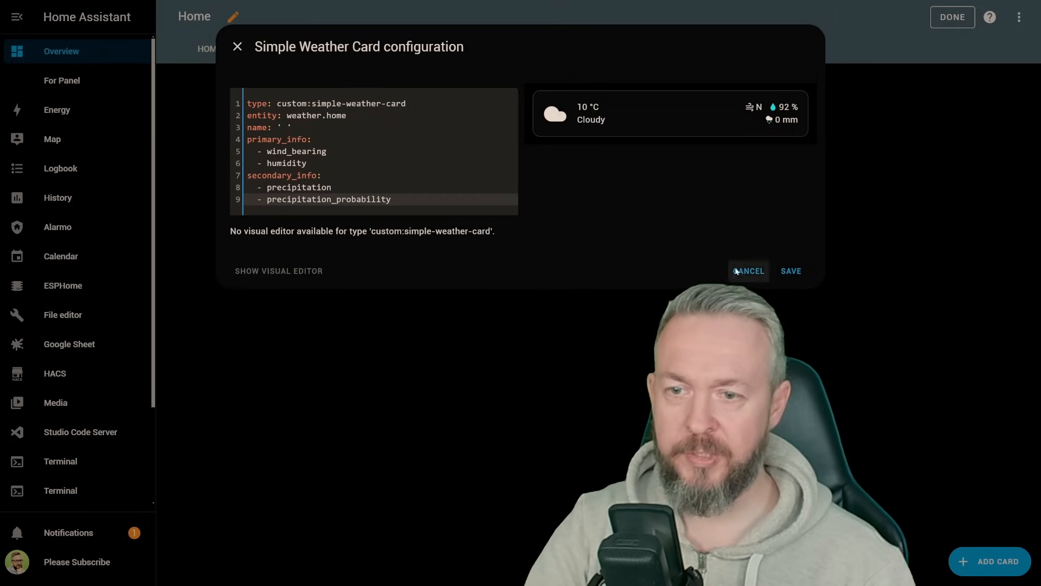
{"action": "left_click", "coordinate": [791, 270]}
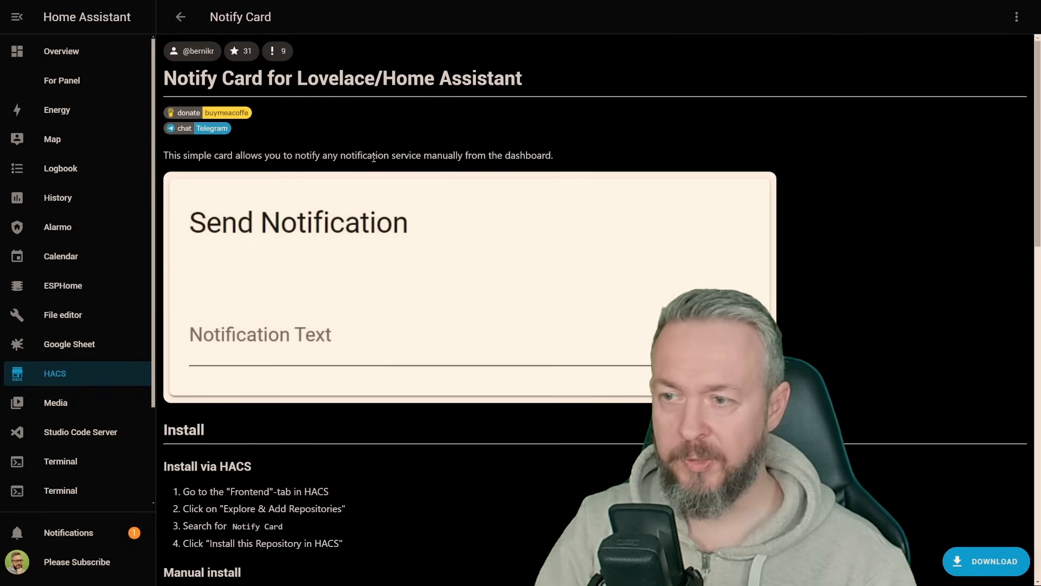
Step: Download the Notify Card repository from HACS and select its example YAML configuration for copying
{"action": "left_click", "coordinate": [971, 562]}
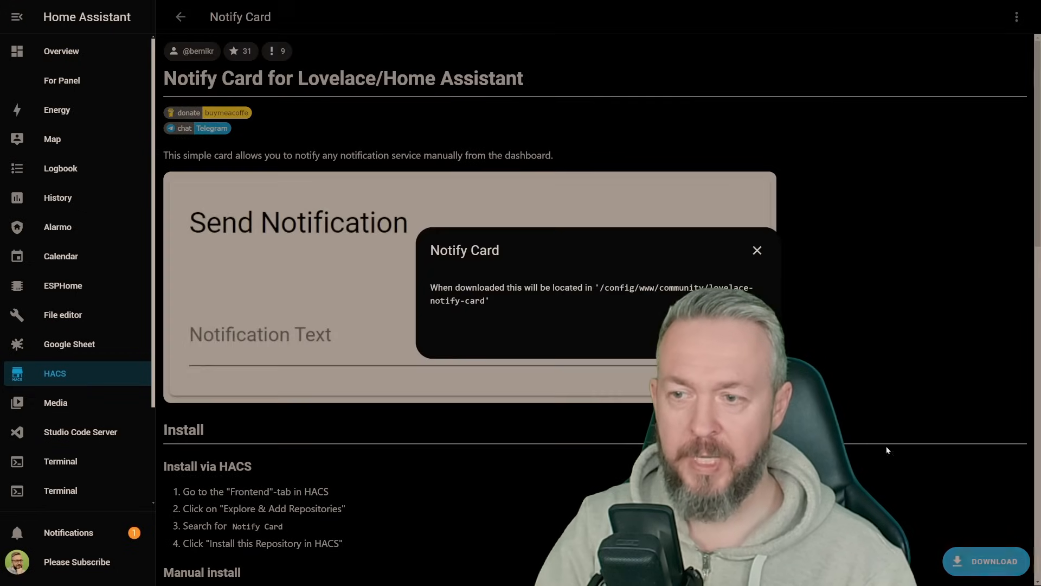
{"action": "left_click", "coordinate": [749, 342]}
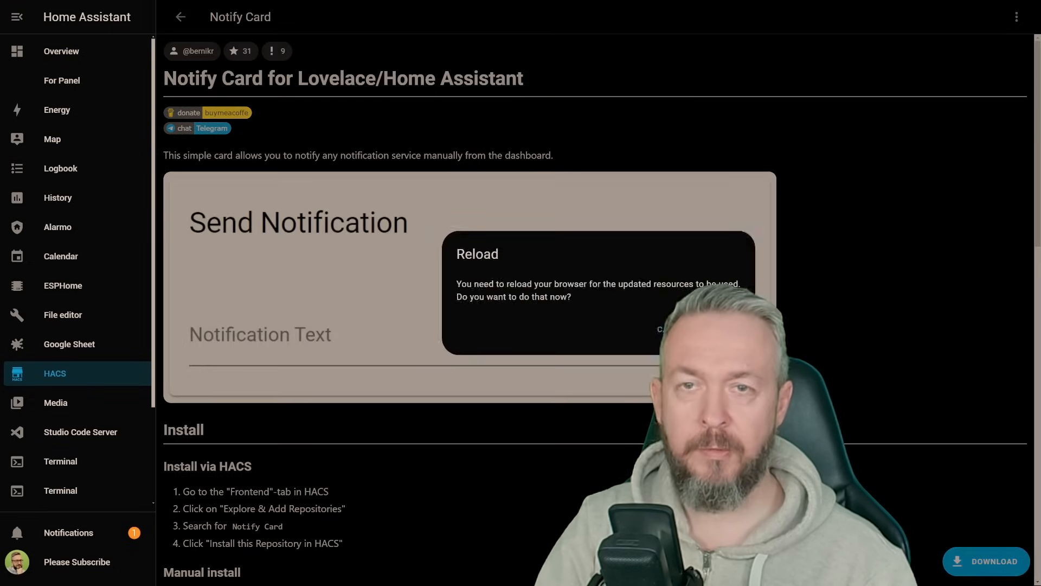
{"action": "left_click", "coordinate": [732, 341]}
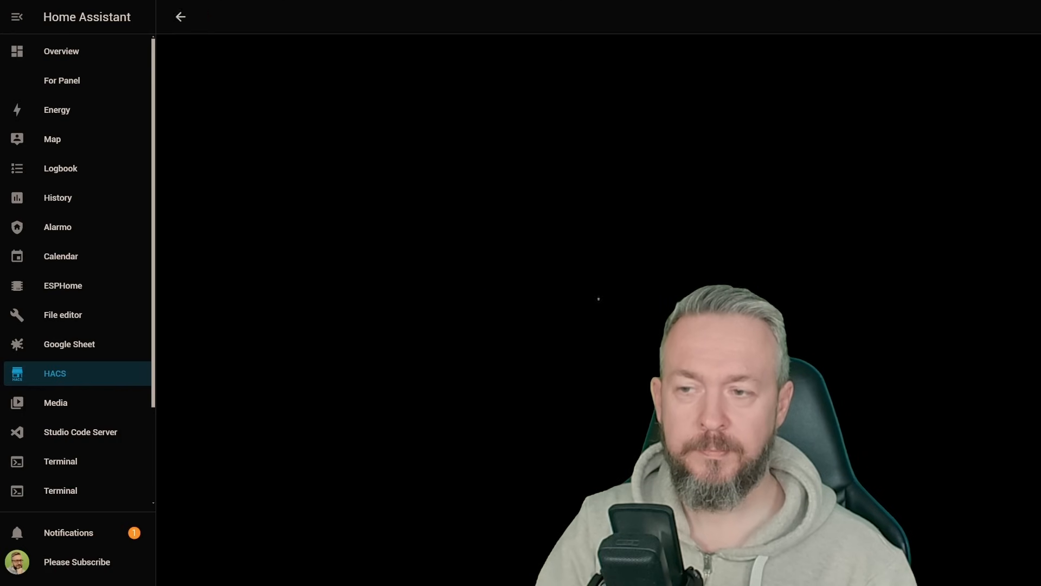
{"action": "scroll", "coordinate": [447, 364], "scroll_direction": "down", "scroll_amount": 5}
{"action": "scroll", "coordinate": [446, 360], "scroll_direction": "down", "scroll_amount": 2}
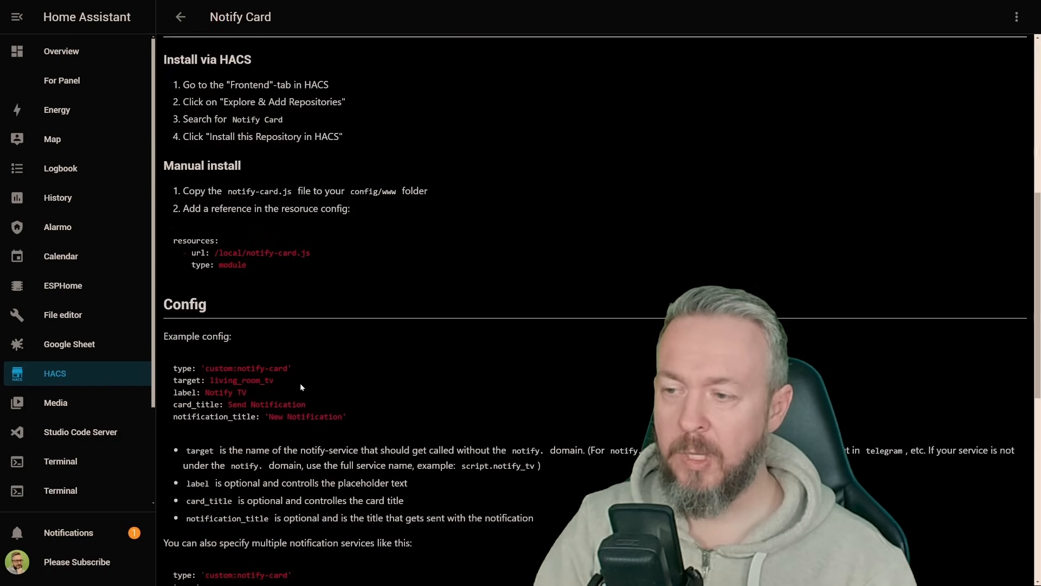
{"action": "left_click_drag", "start_coordinate": [352, 416], "coordinate": [170, 372]}
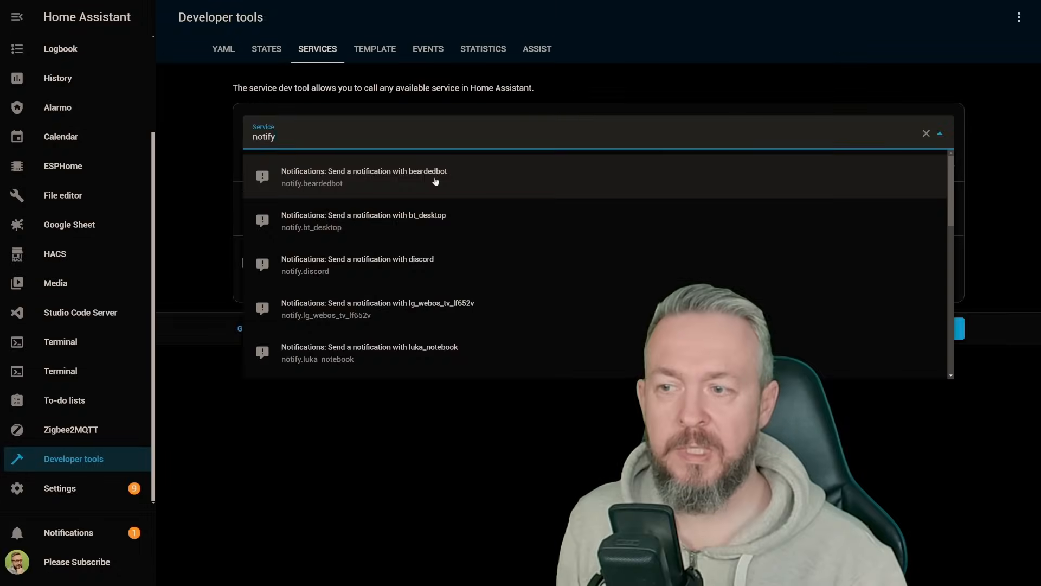
Step: Look up the beardedbot notification service in YAML form and set the notify card's target to beardedbot
{"action": "left_click", "coordinate": [428, 177]}
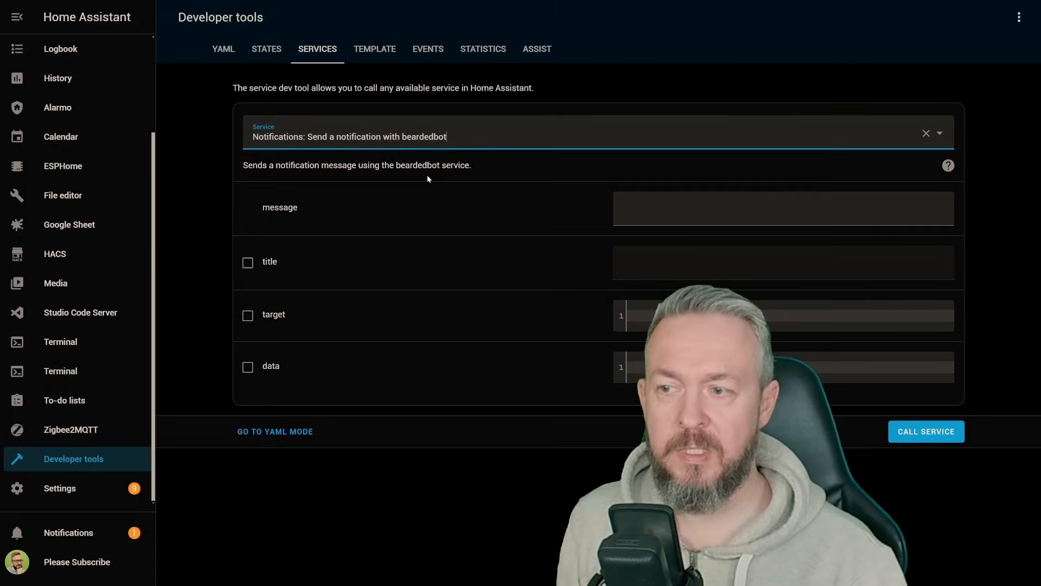
{"action": "left_click", "coordinate": [293, 432]}
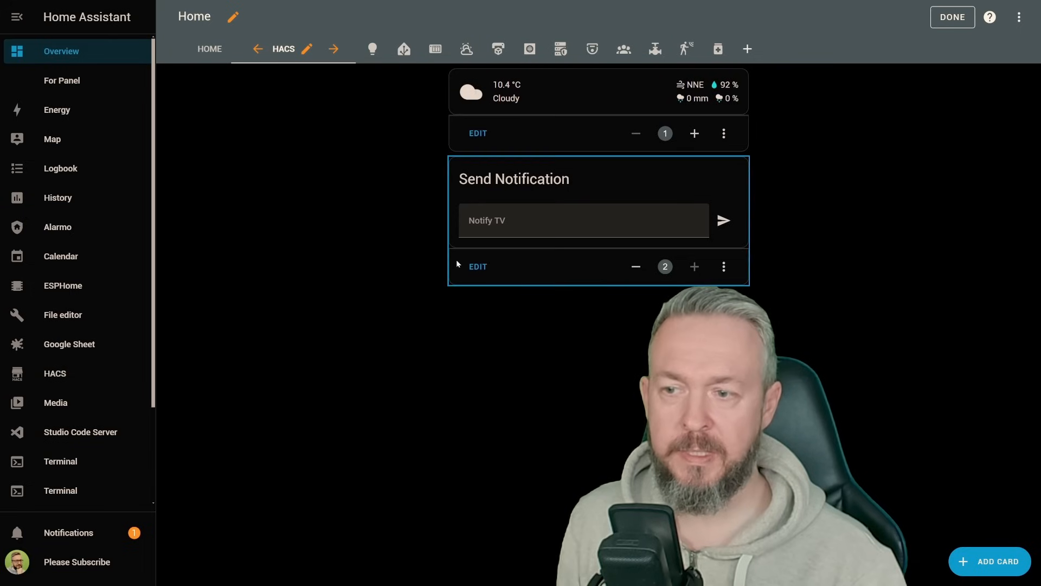
{"action": "left_click", "coordinate": [477, 266]}
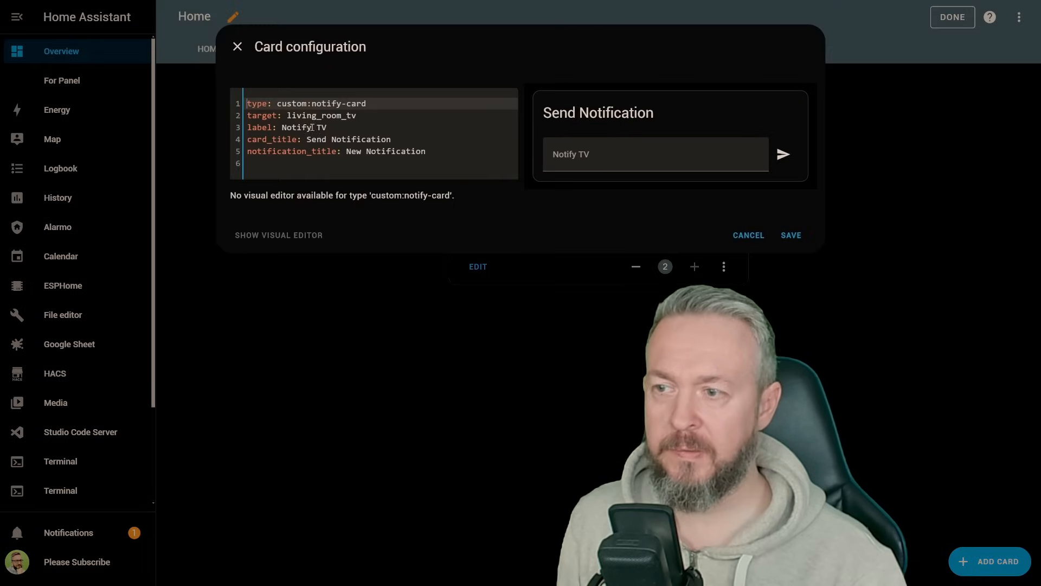
{"action": "double_click", "coordinate": [304, 115]}
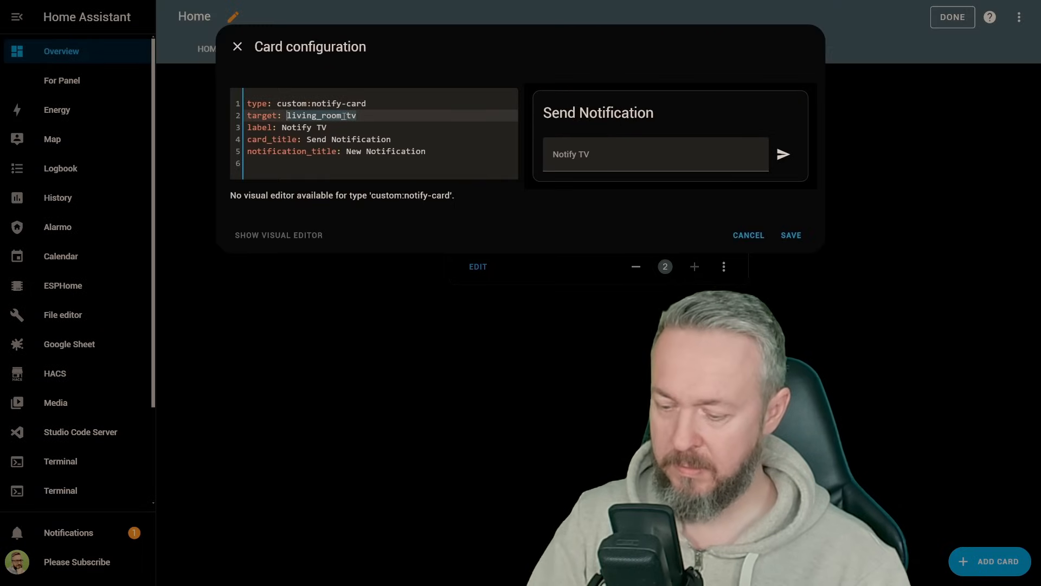
{"action": "type", "text": "beardedbot"}
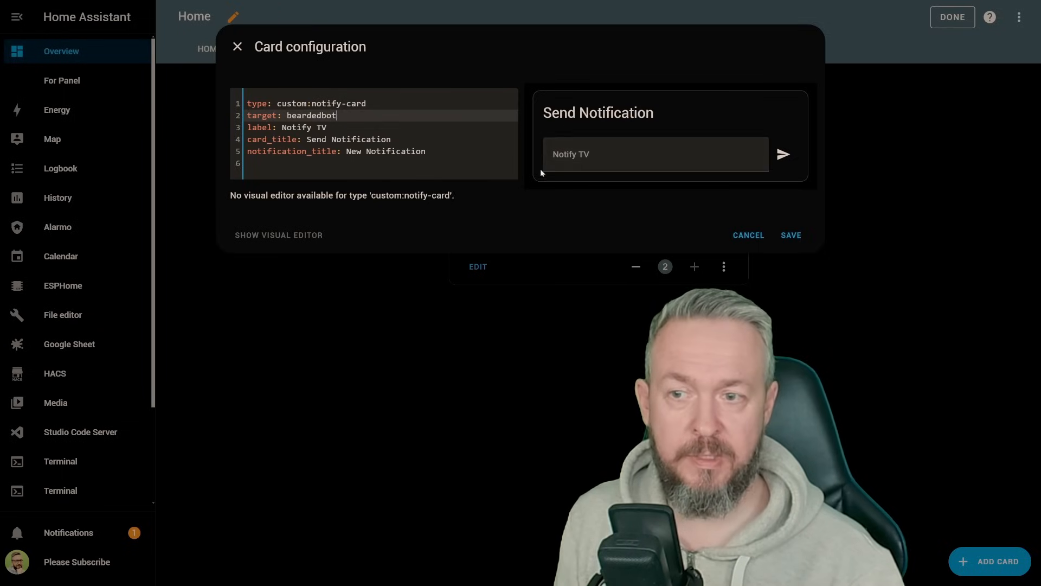
Step: Change the notify card's label to "Telegram me"
{"action": "left_click", "coordinate": [327, 130]}
{"action": "left_click_drag", "start_coordinate": [328, 129], "coordinate": [282, 129]}
{"action": "type", "text": "Te"}
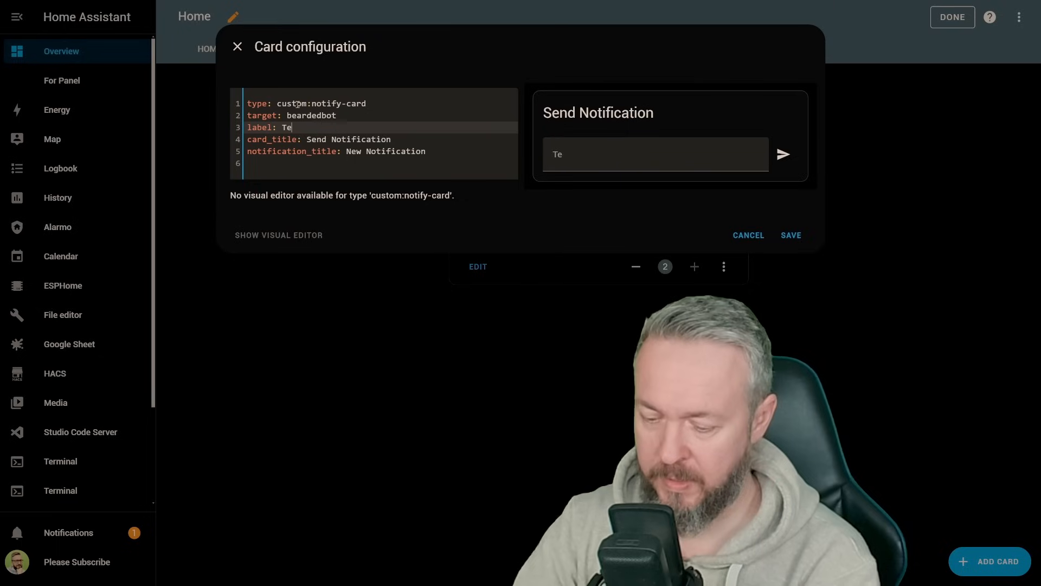
{"action": "type", "text": "legram me"}
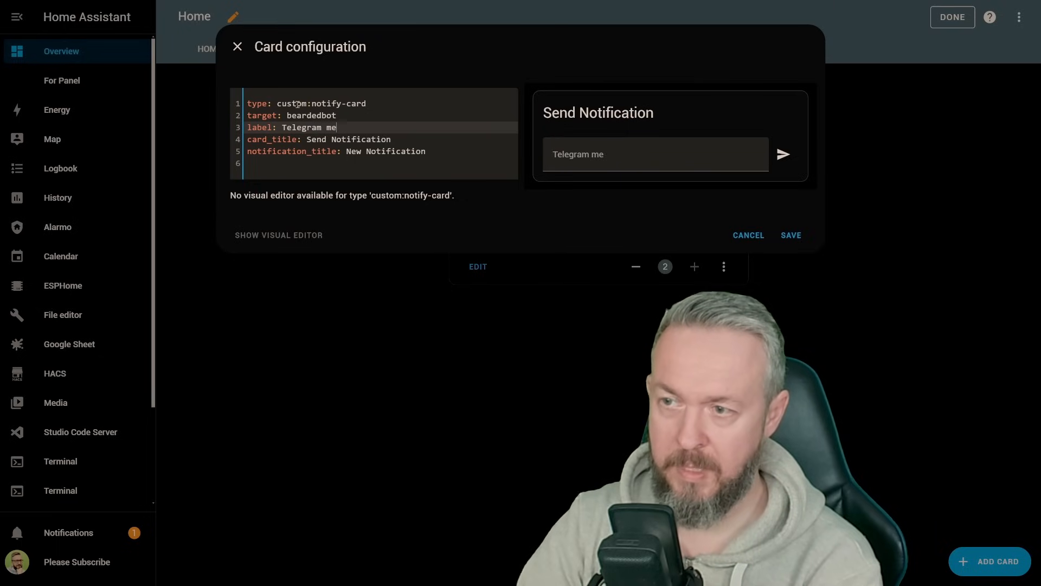
Step: Set the card's notification_title to "Notification from HA UI" and save the card
{"action": "left_click_drag", "start_coordinate": [395, 138], "coordinate": [347, 140]}
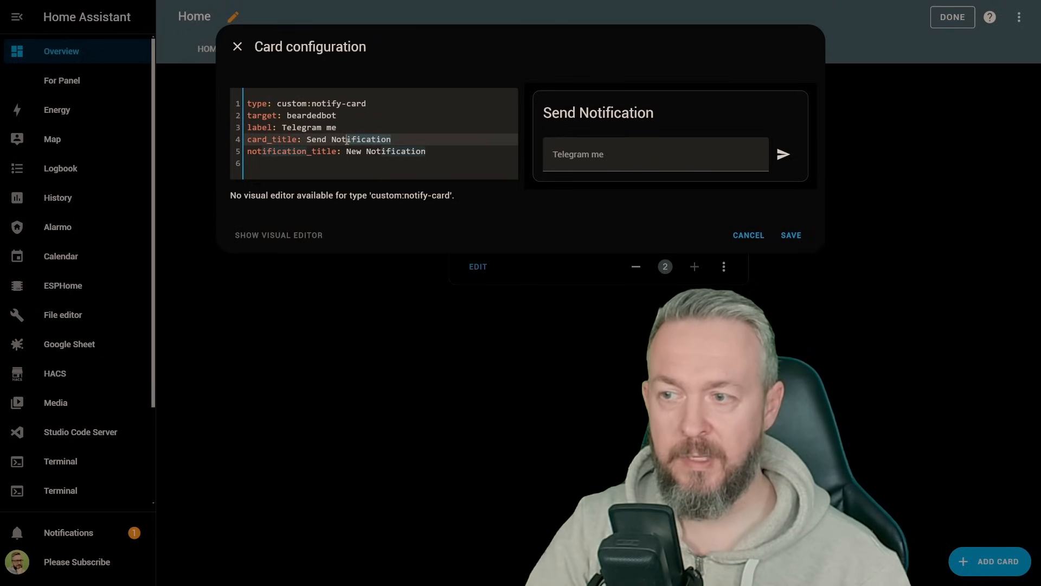
{"action": "left_click_drag", "start_coordinate": [429, 152], "coordinate": [347, 150]}
{"action": "key", "text": "BackSpace"}
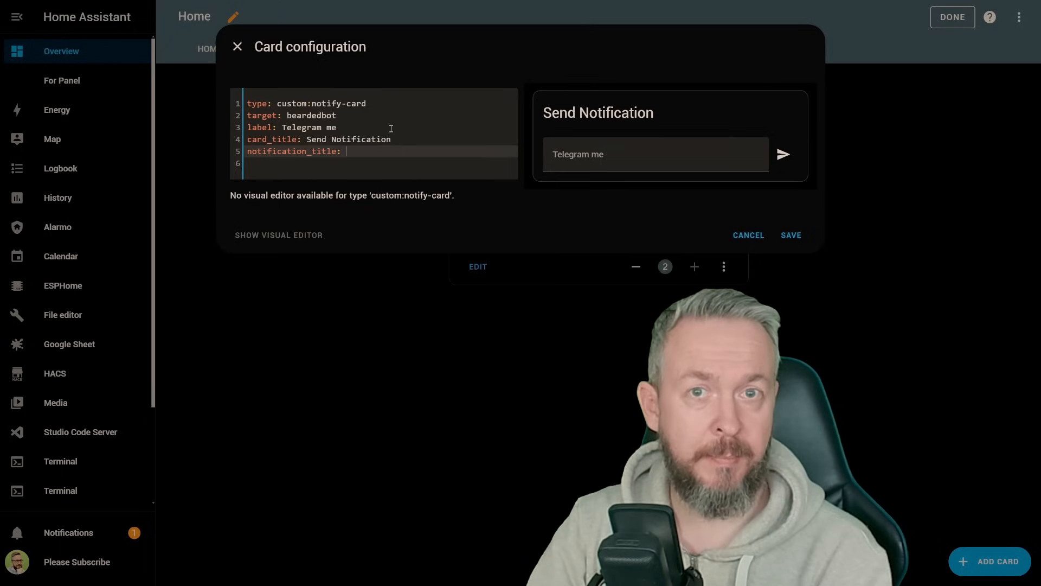
{"action": "type", "text": "Notificati"}
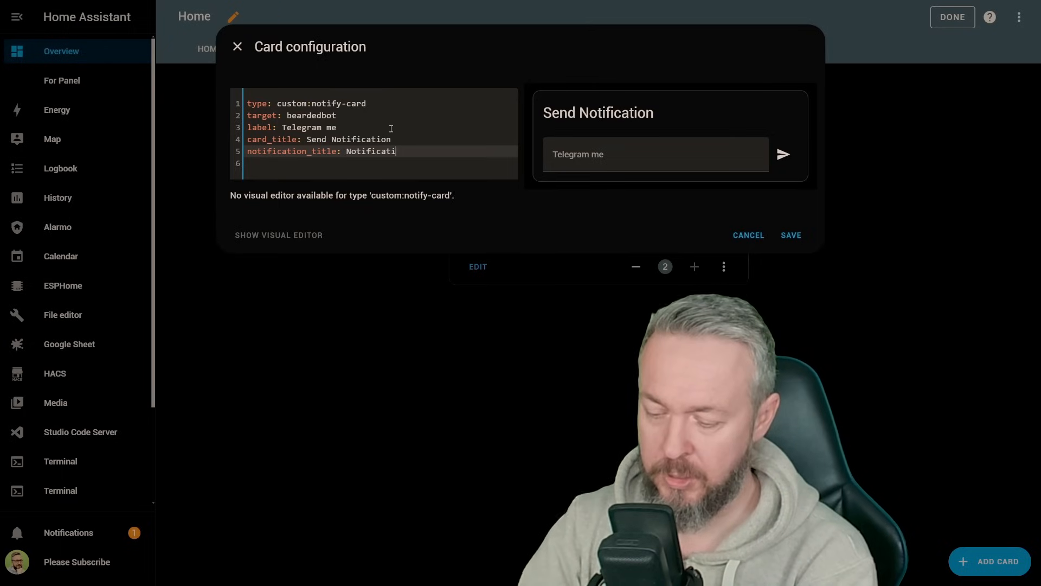
{"action": "type", "text": "on from HA UI"}
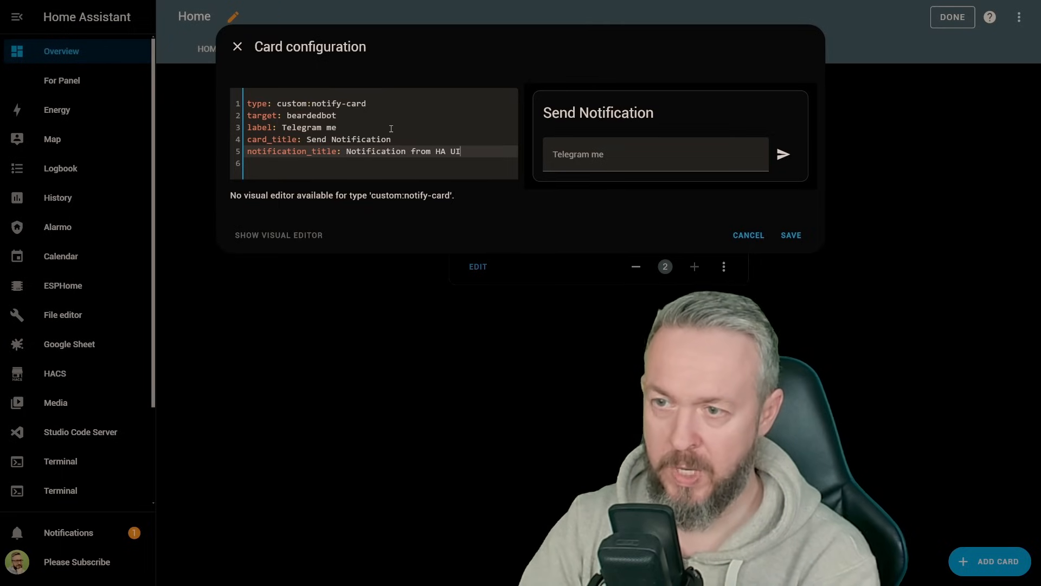
{"action": "left_click", "coordinate": [801, 236]}
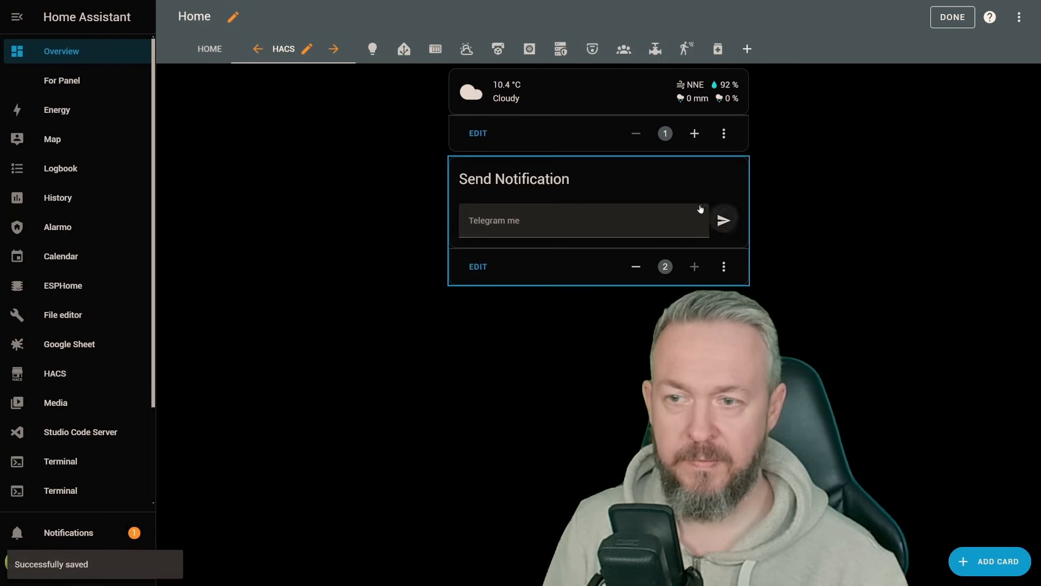
Step: Send the message "Subscribe please" from the Send Notification card
{"action": "left_click", "coordinate": [558, 225]}
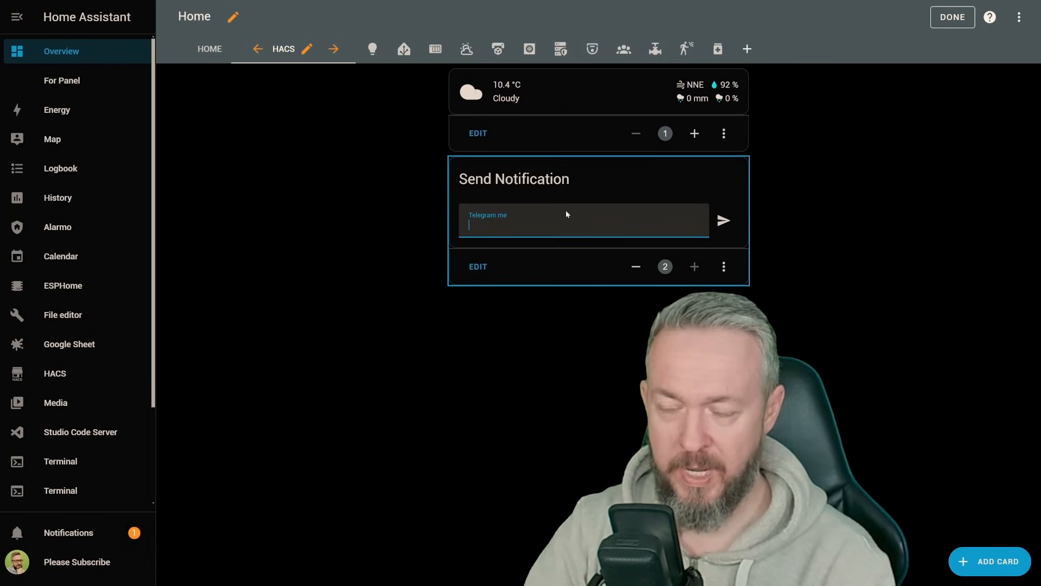
{"action": "type", "text": "Subscribe please"}
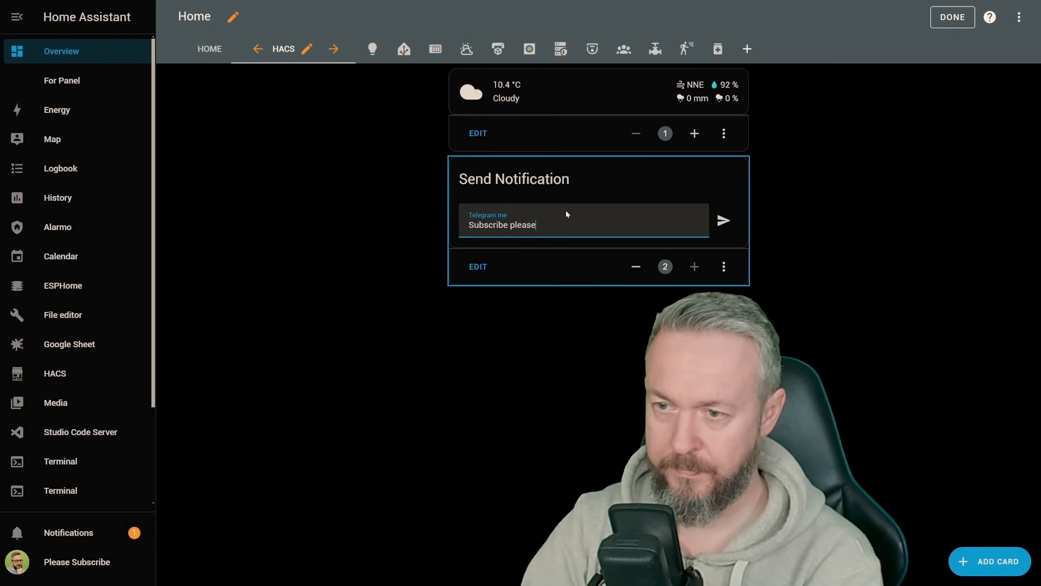
{"action": "left_click", "coordinate": [722, 221]}
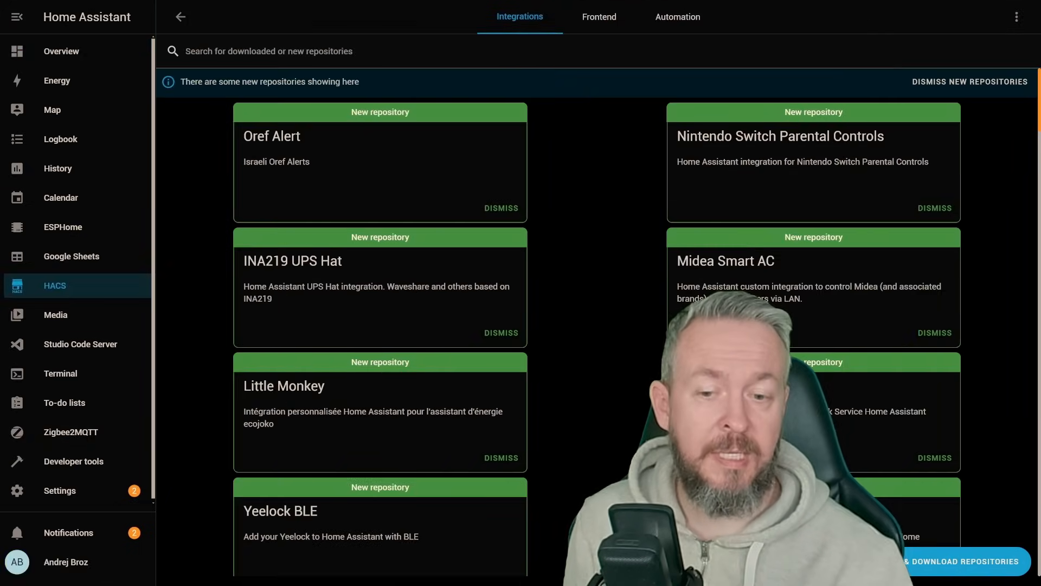
Step: Find the jokes integration among the HACS repositories and download it
{"action": "left_click", "coordinate": [881, 562]}
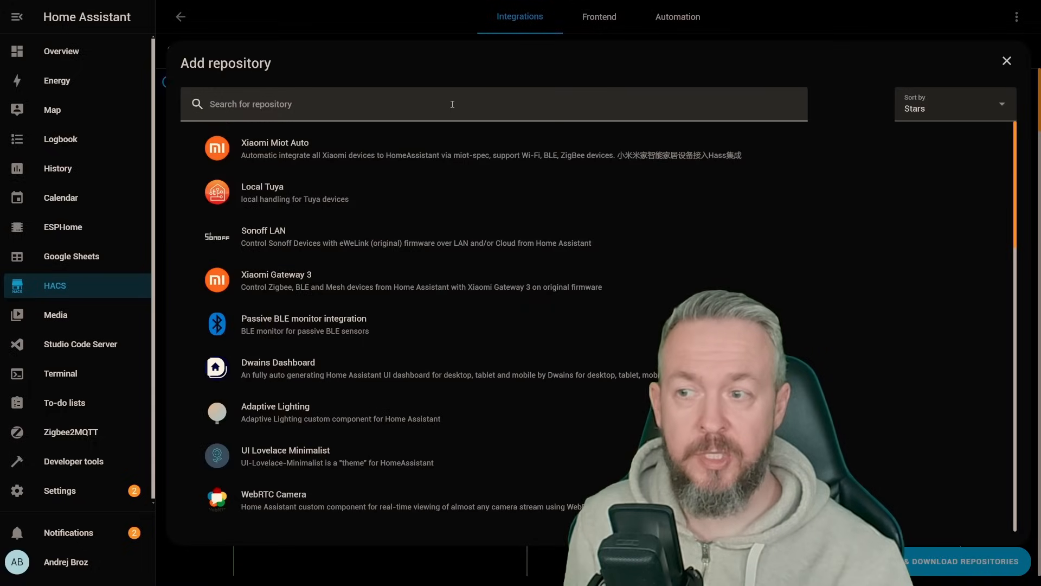
{"action": "left_click", "coordinate": [477, 89]}
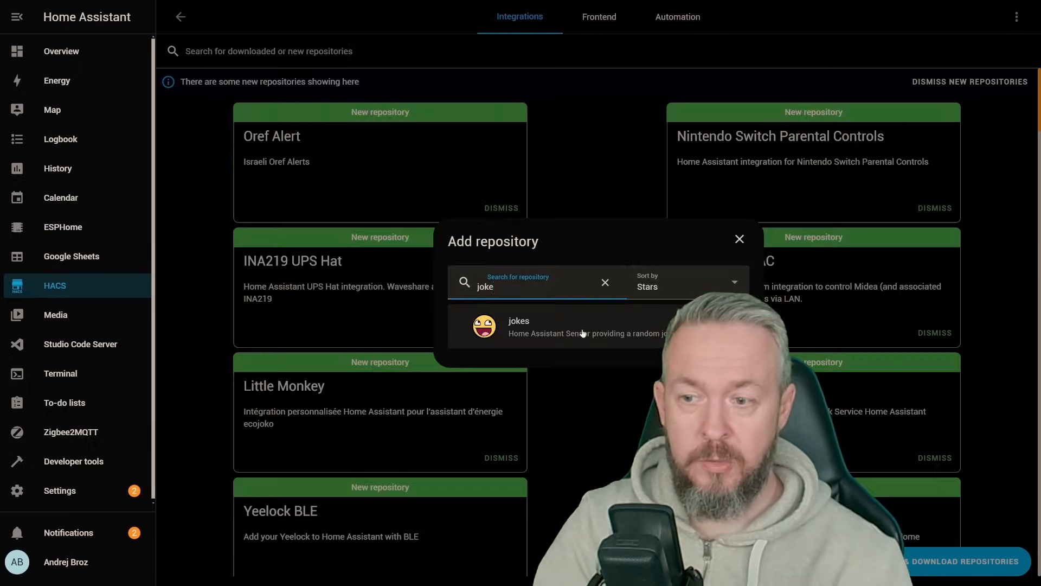
{"action": "left_click", "coordinate": [580, 332]}
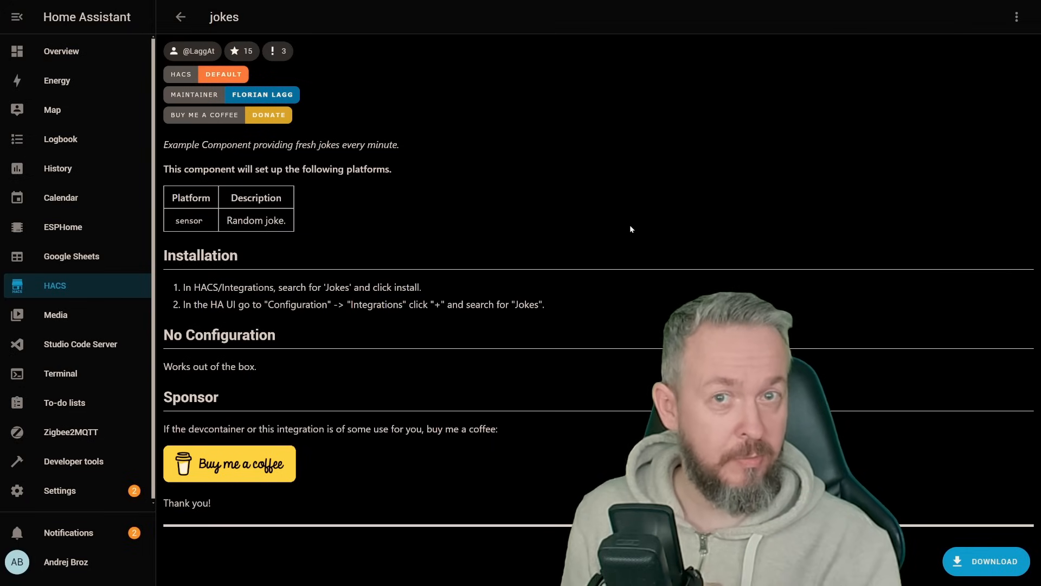
{"action": "left_click", "coordinate": [983, 564]}
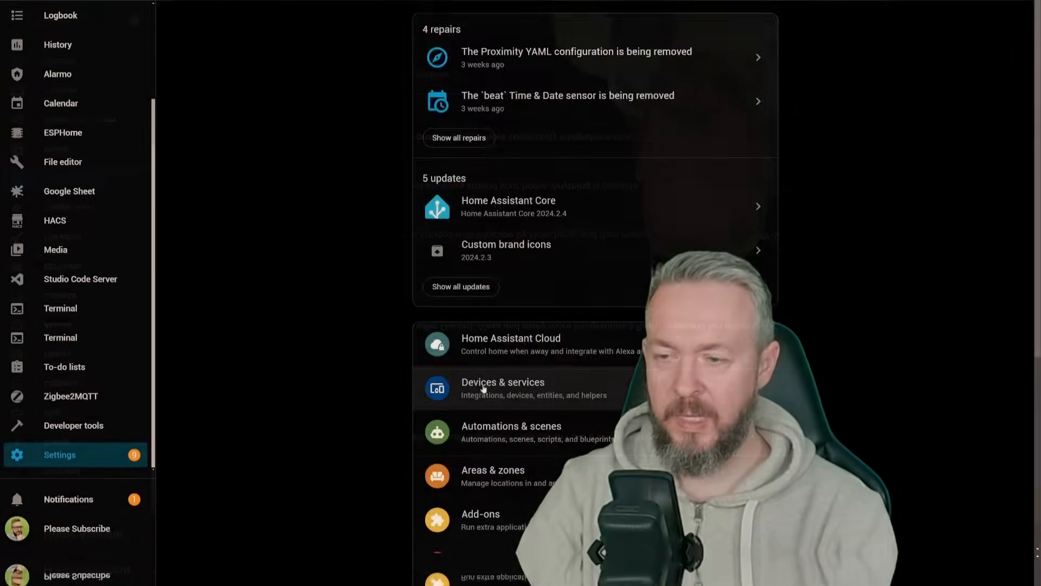
Step: Add the Jokes integration to Home Assistant and finish its setup
{"action": "left_click", "coordinate": [484, 389]}
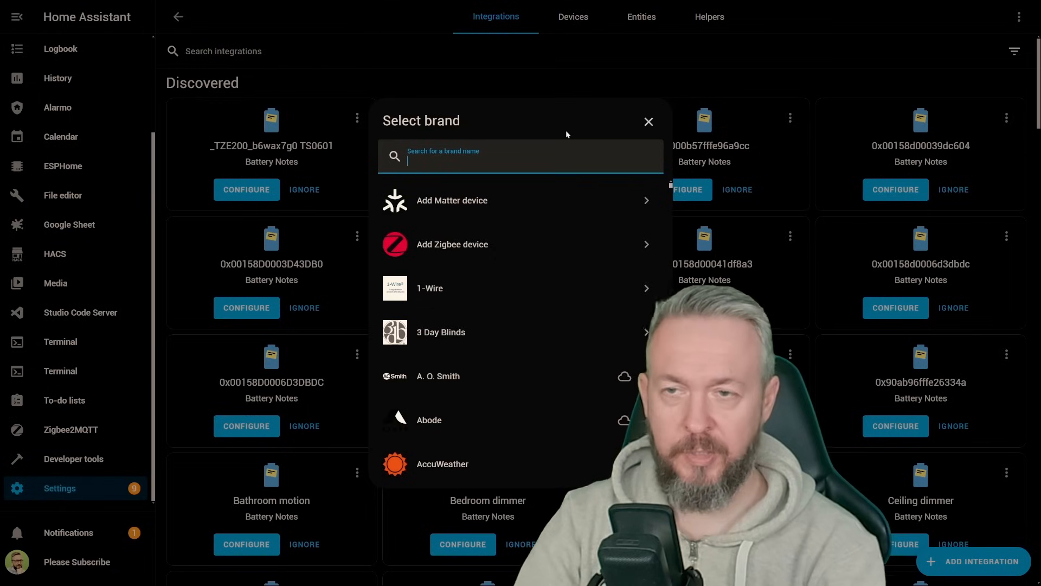
{"action": "type", "text": "jok"}
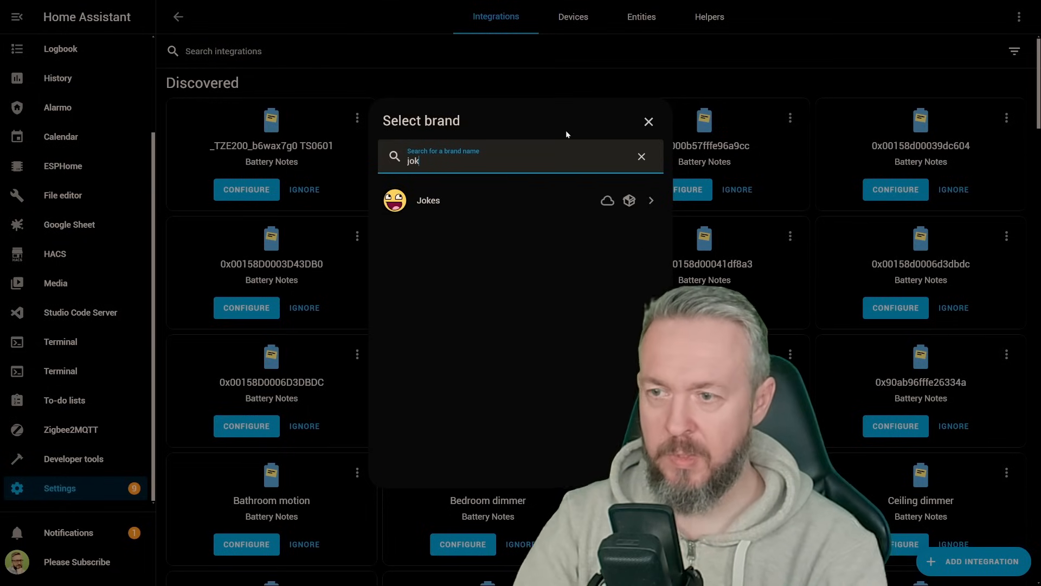
{"action": "left_click", "coordinate": [440, 202]}
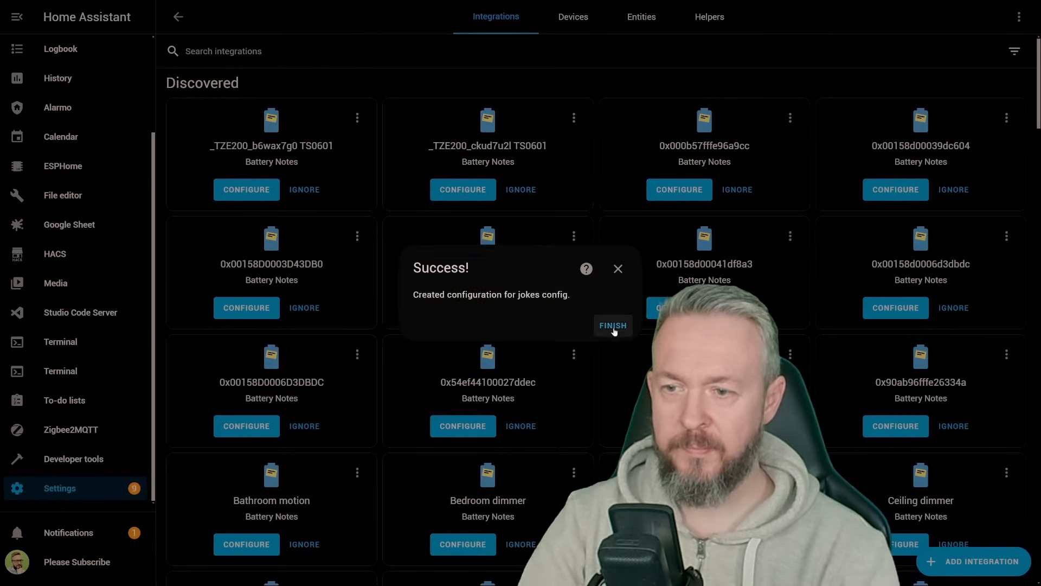
{"action": "left_click", "coordinate": [611, 324]}
Step: Add an Entities card showing the Random Joke sensor to the dashboard's HACS view and finish editing the dashboard
{"action": "scroll", "coordinate": [98, 54], "scroll_direction": "up", "scroll_amount": 3}
{"action": "left_click", "coordinate": [101, 50]}
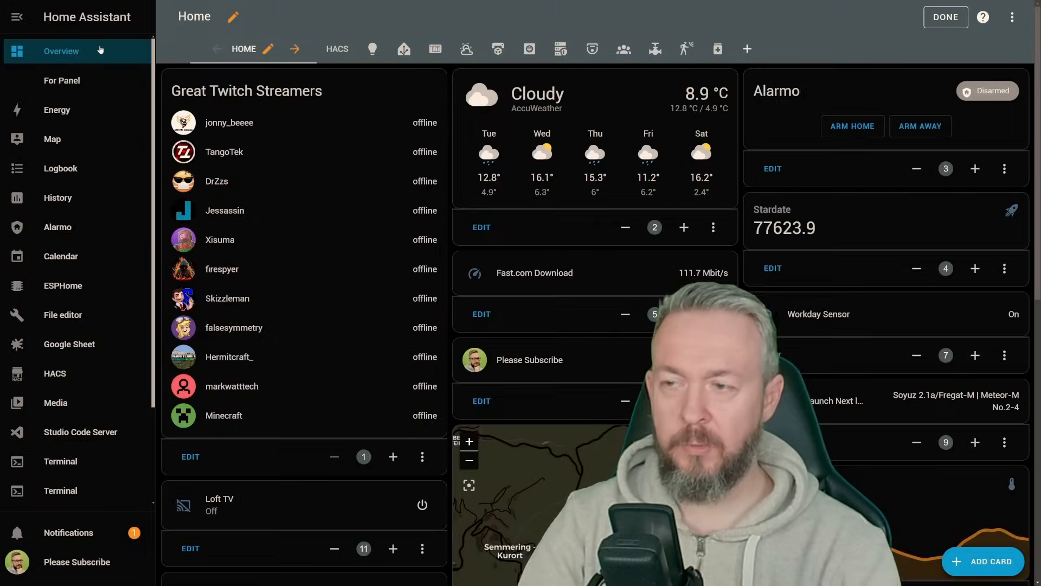
{"action": "left_click", "coordinate": [337, 50]}
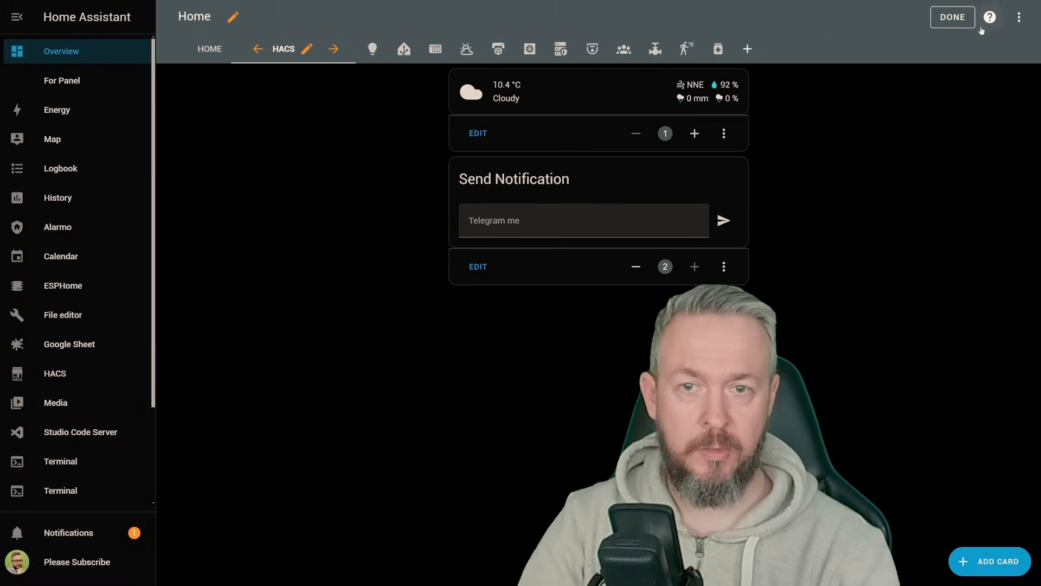
{"action": "left_click", "coordinate": [1005, 566]}
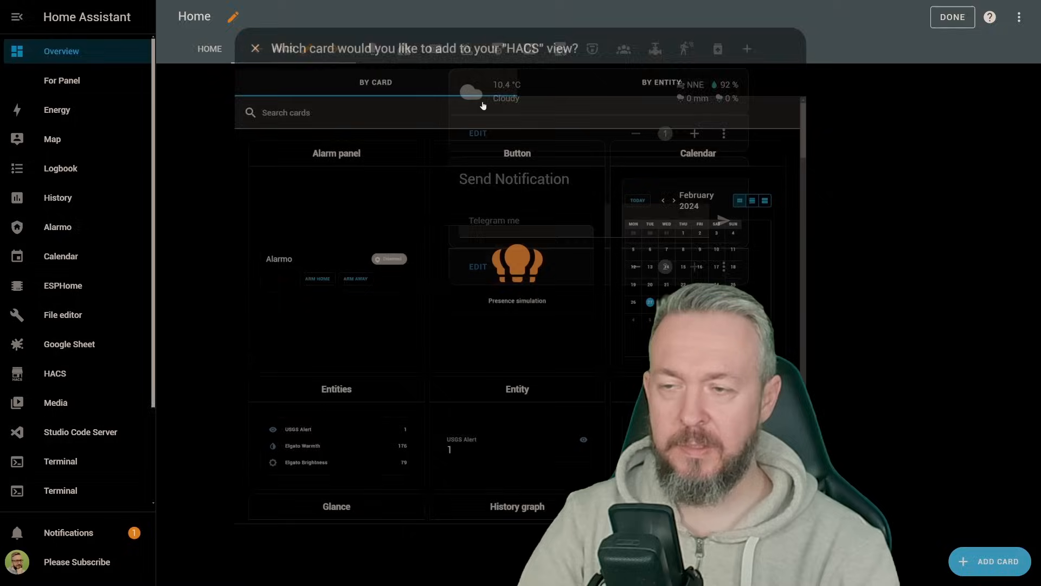
{"action": "left_click", "coordinate": [482, 100]}
{"action": "type", "text": "ent"}
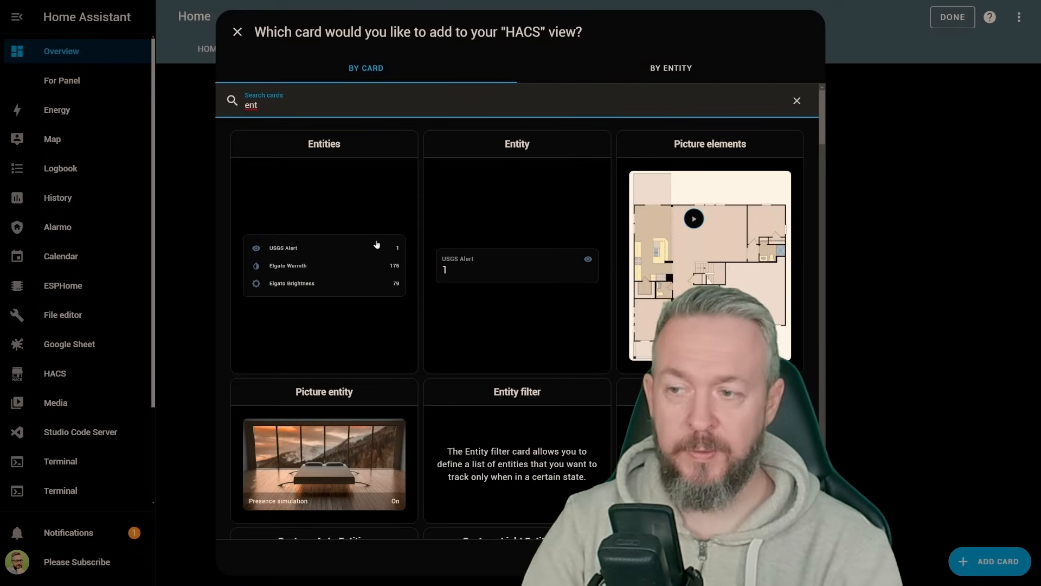
{"action": "left_click", "coordinate": [315, 261]}
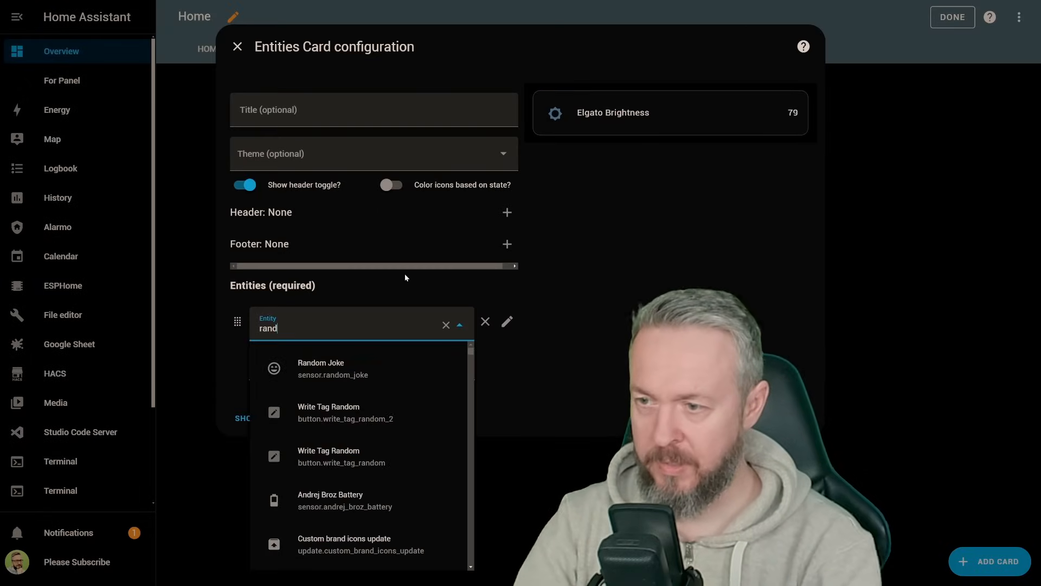
{"action": "left_click", "coordinate": [365, 379]}
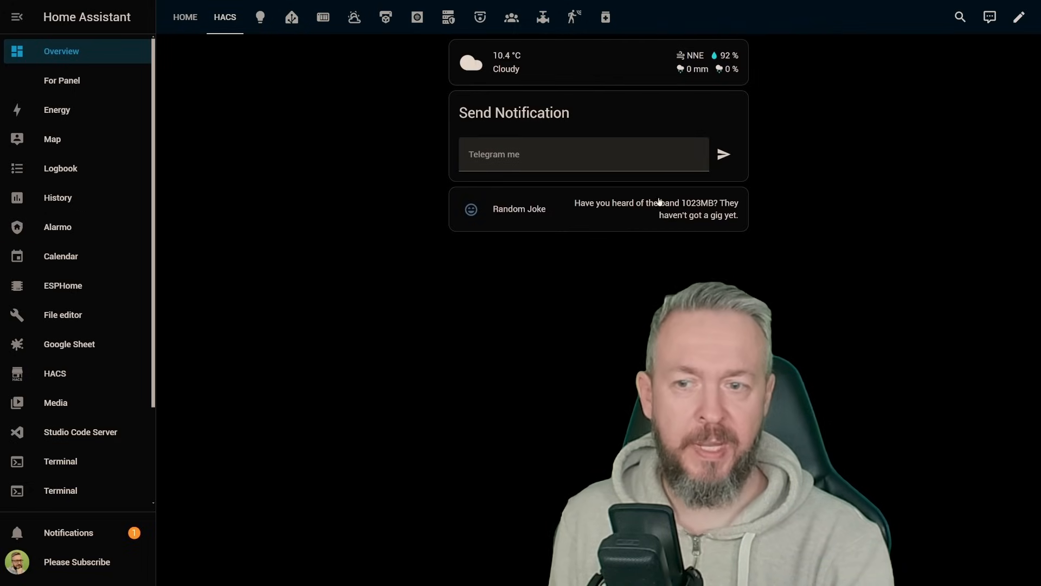
{"action": "left_click", "coordinate": [700, 206]}
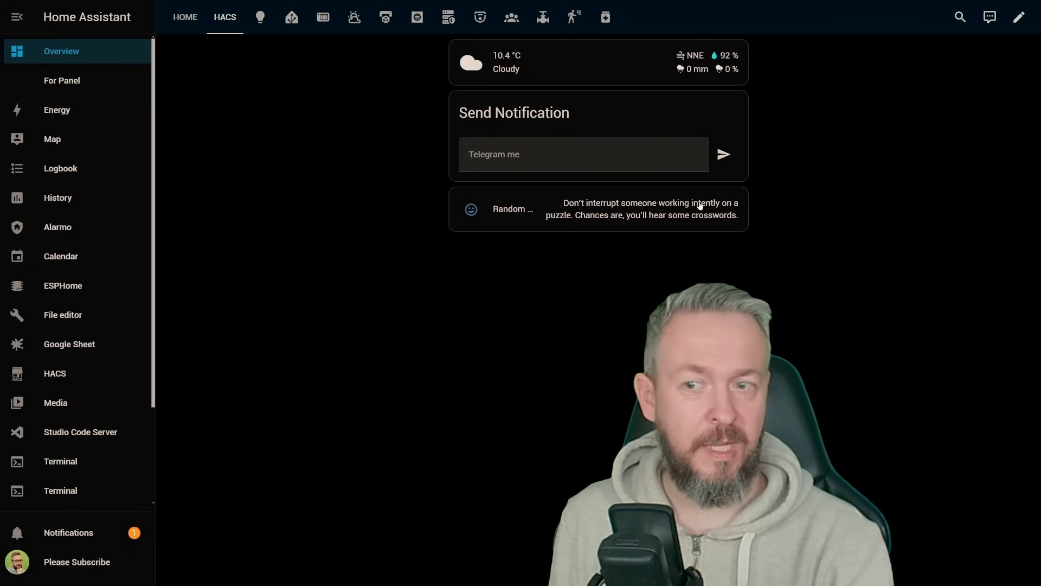